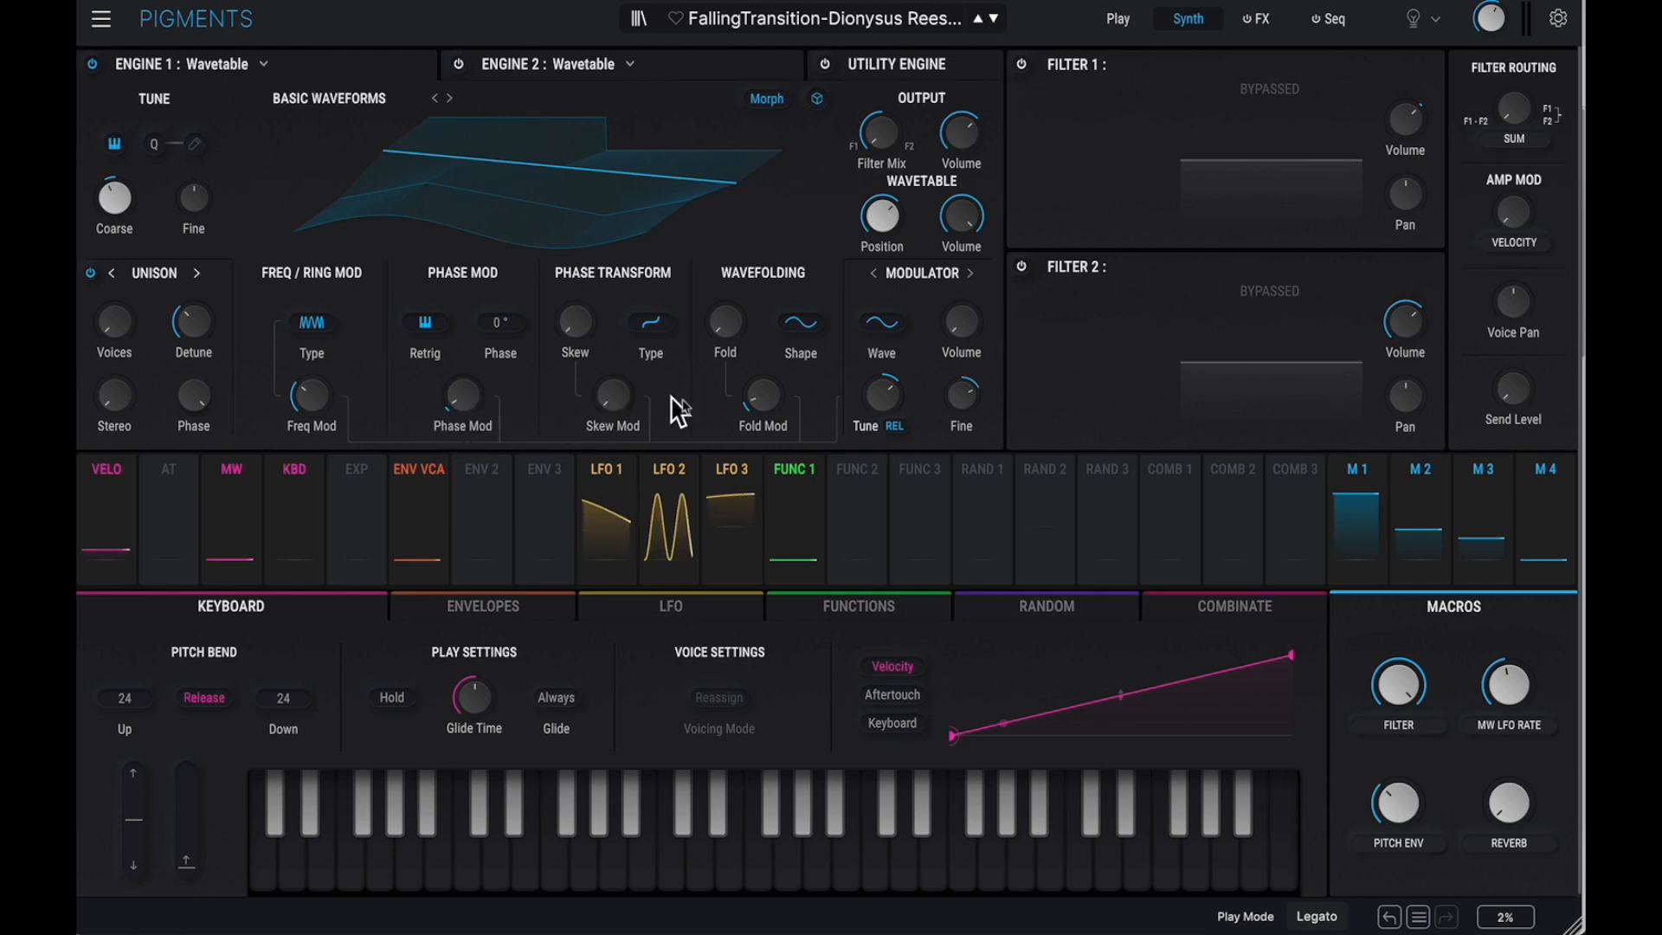
Inspect Engine 1's modulator tuning and turn the Freq Mod, Phase Mod and Fold Mod amounts down to 0.00
mouse_move(883, 413)
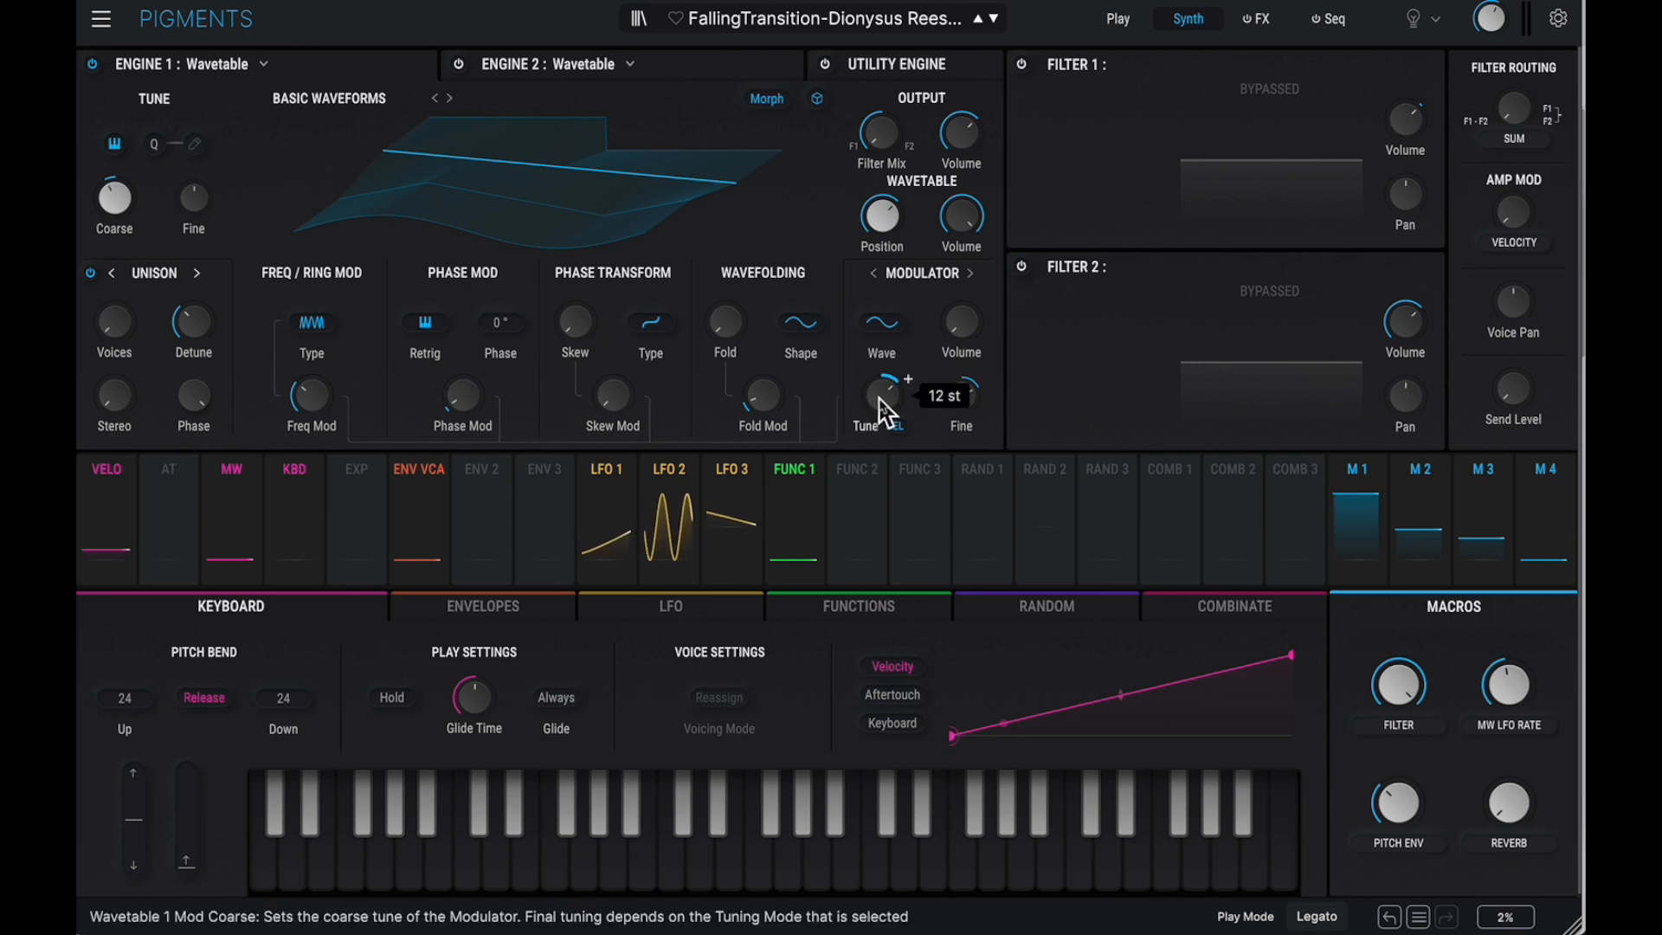
mouse_move(881, 403)
left_mouse_down()
mouse_move(801, 574)
mouse_move(850, 403)
left_mouse_up()
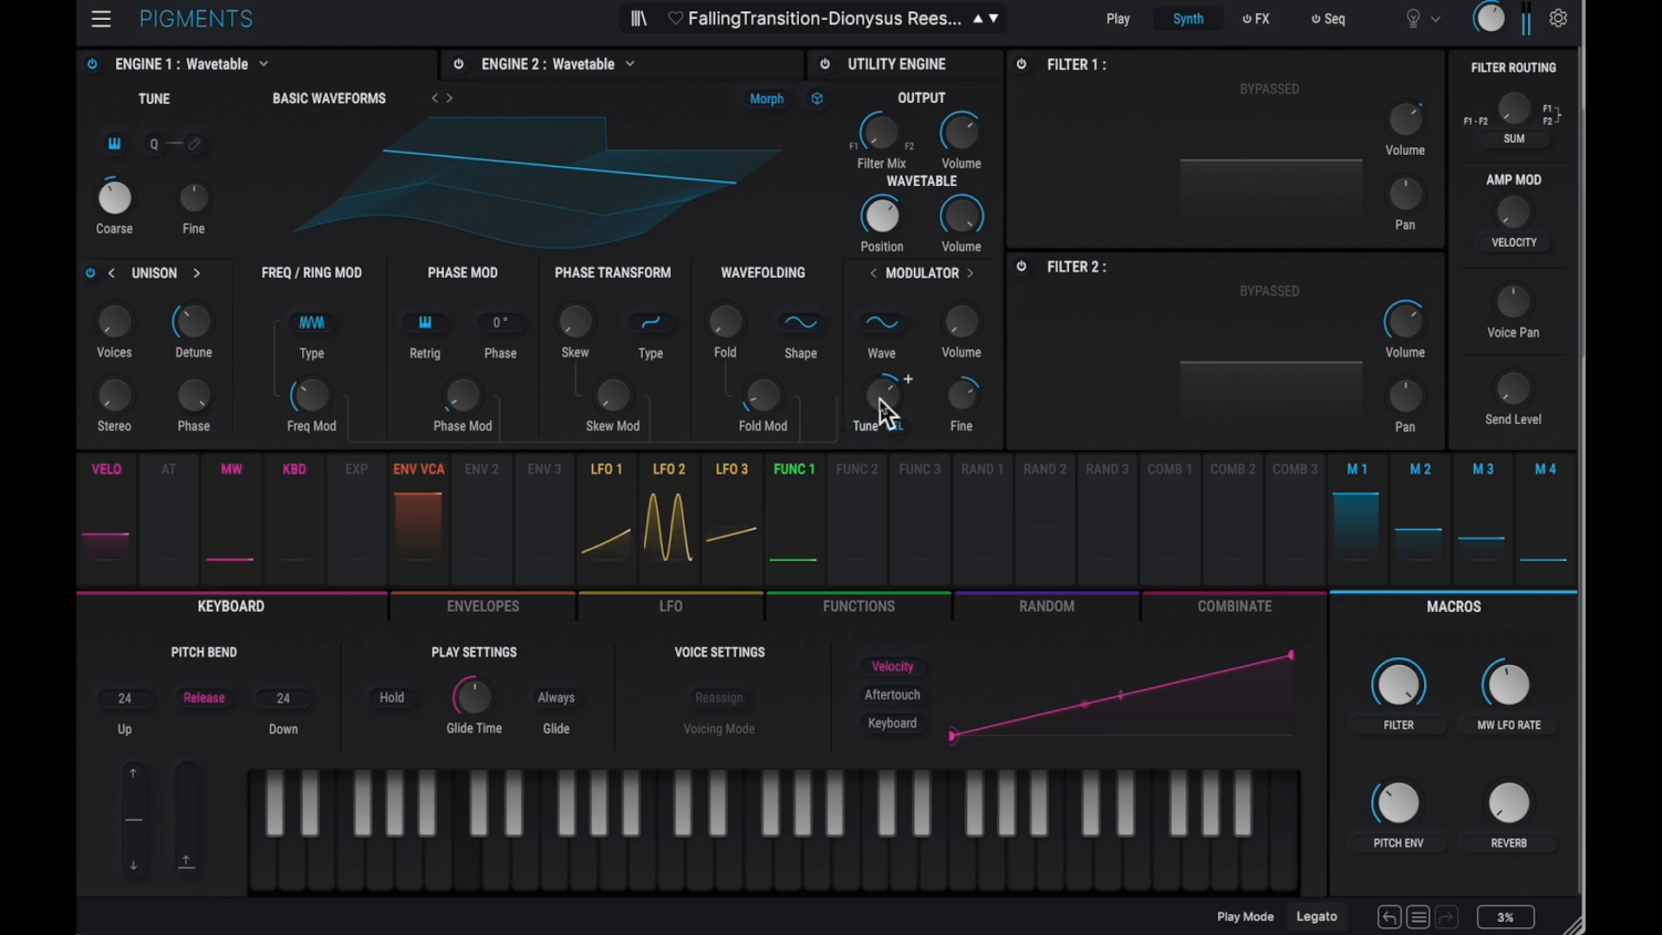
left_click(313, 403)
left_click_drag(313, 402, 315, 574)
left_click_drag(463, 406, 518, 475)
left_click_drag(755, 402, 816, 490)
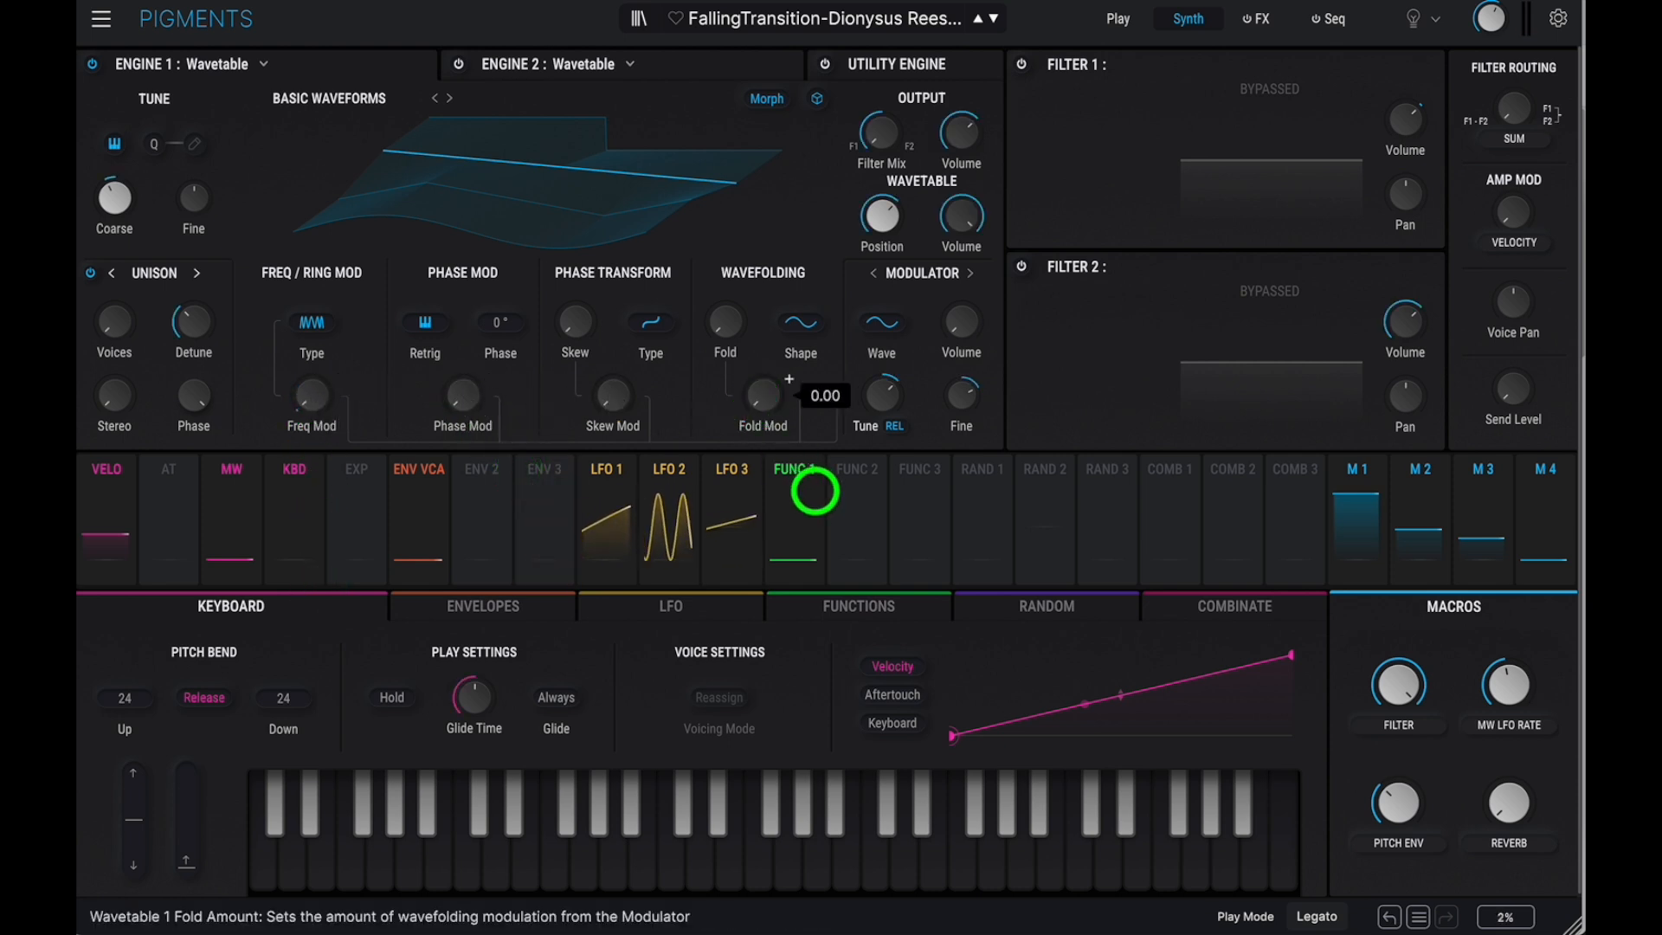
Raise Engine 1's Freq Mod, sweep Phase Mod up and back to a small amount, and raise Fold Mod slightly
left_click(311, 408)
left_click_drag(311, 406, 287, 332)
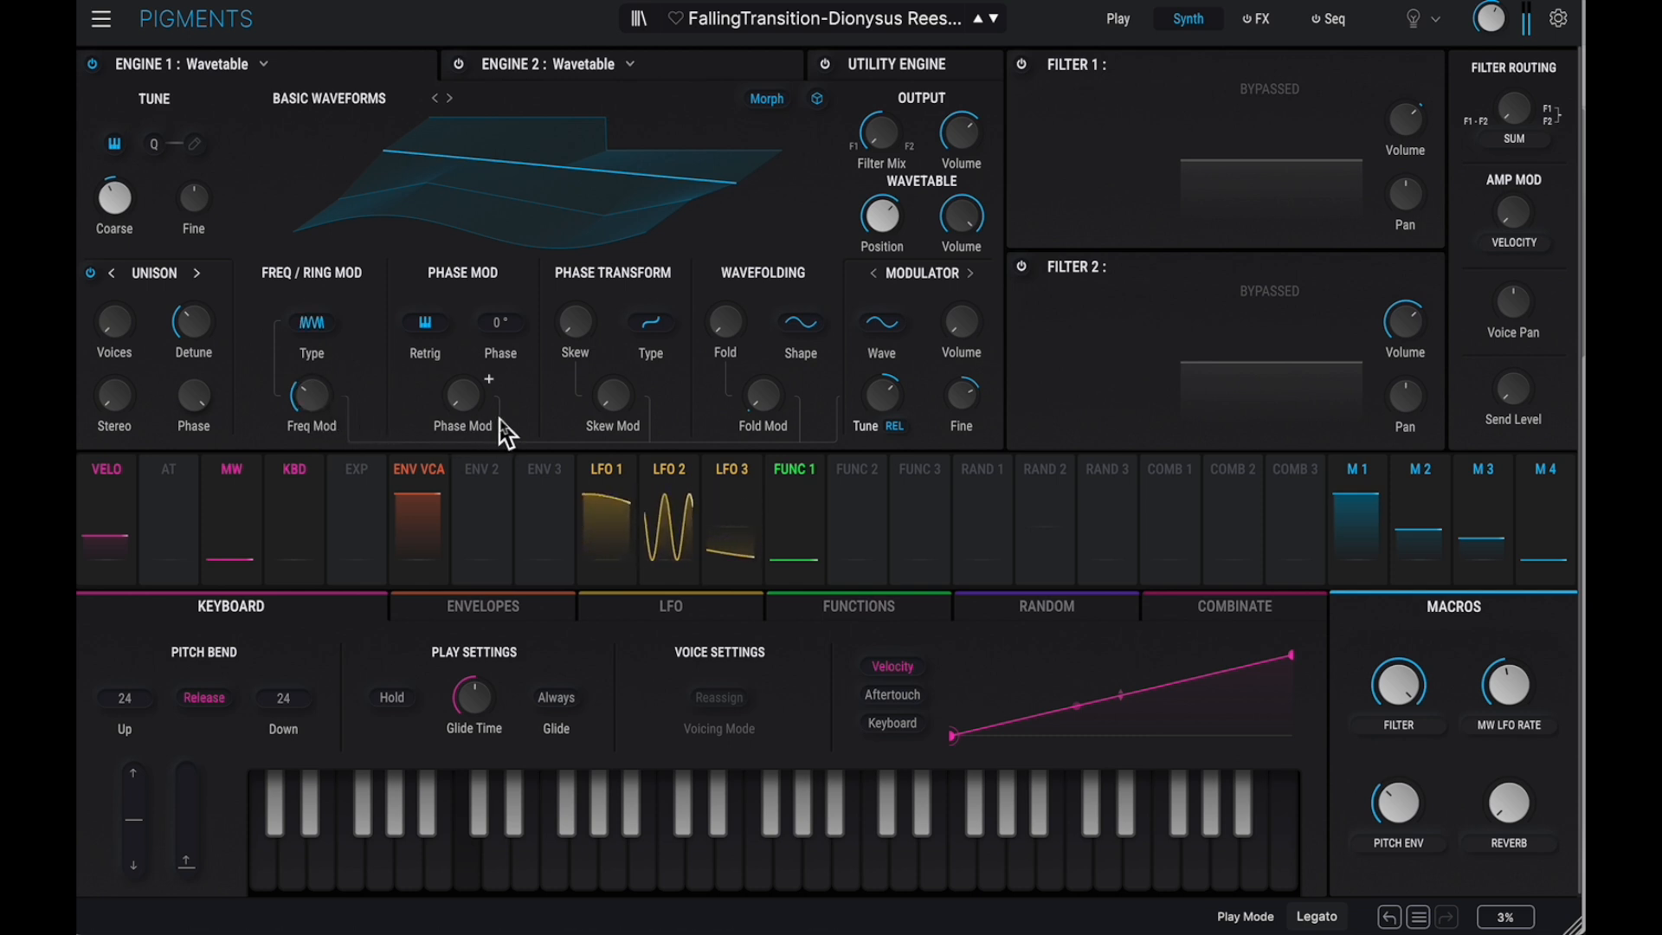
mouse_move(475, 411)
left_click_drag(474, 410, 452, 259)
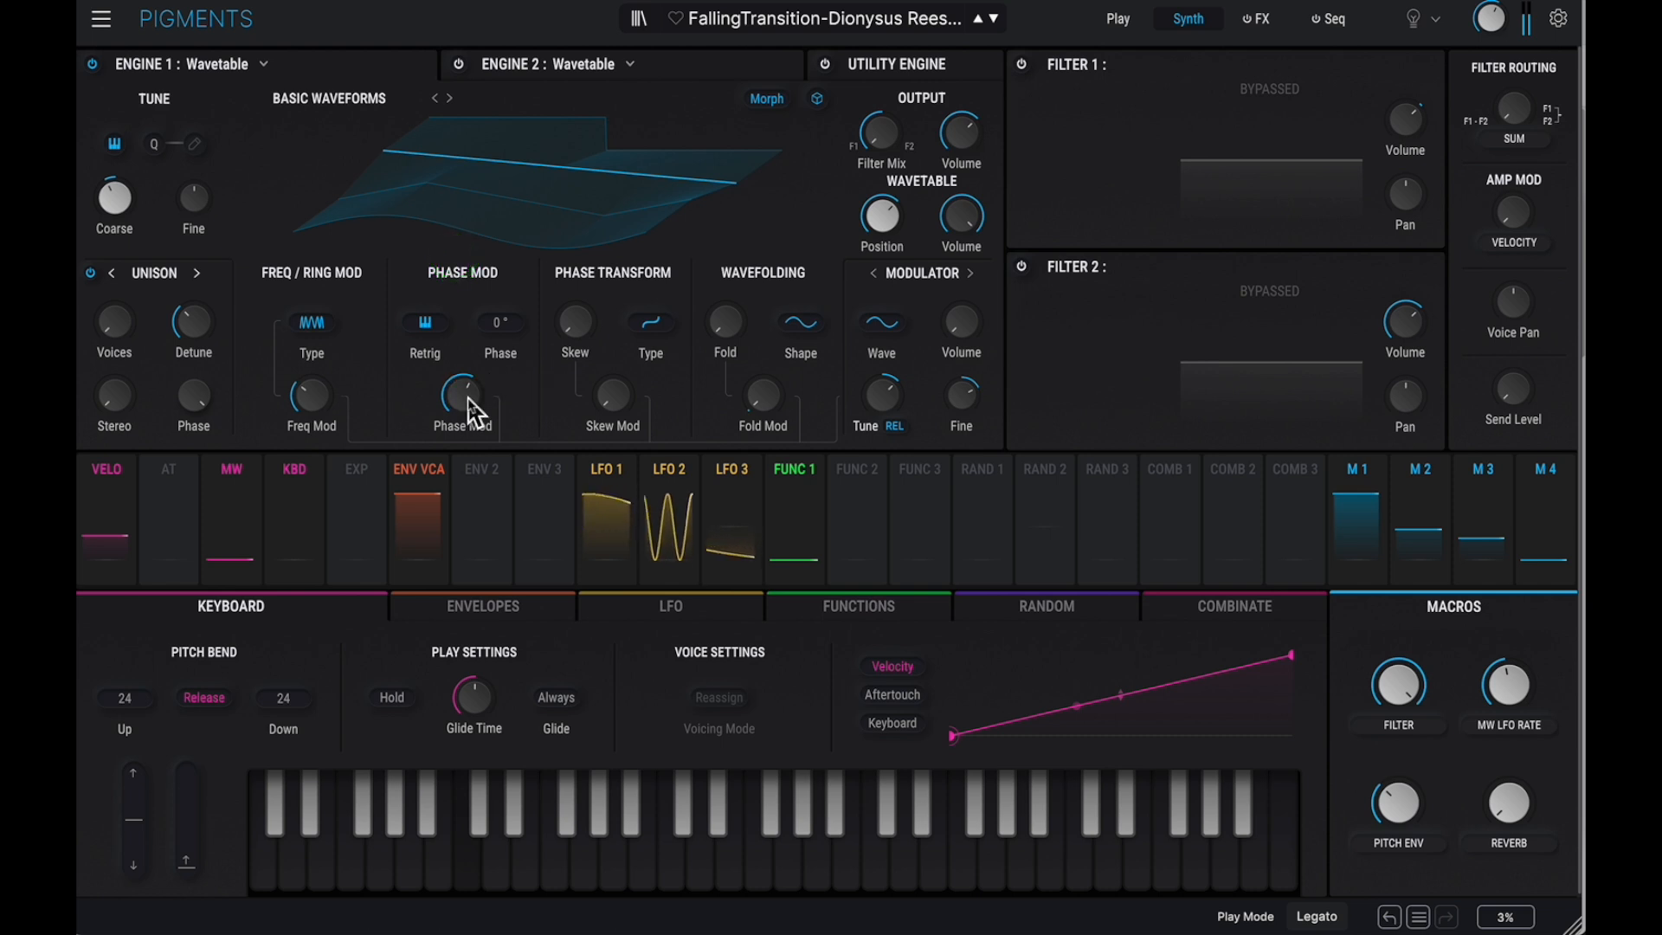
left_click_drag(467, 398, 442, 531)
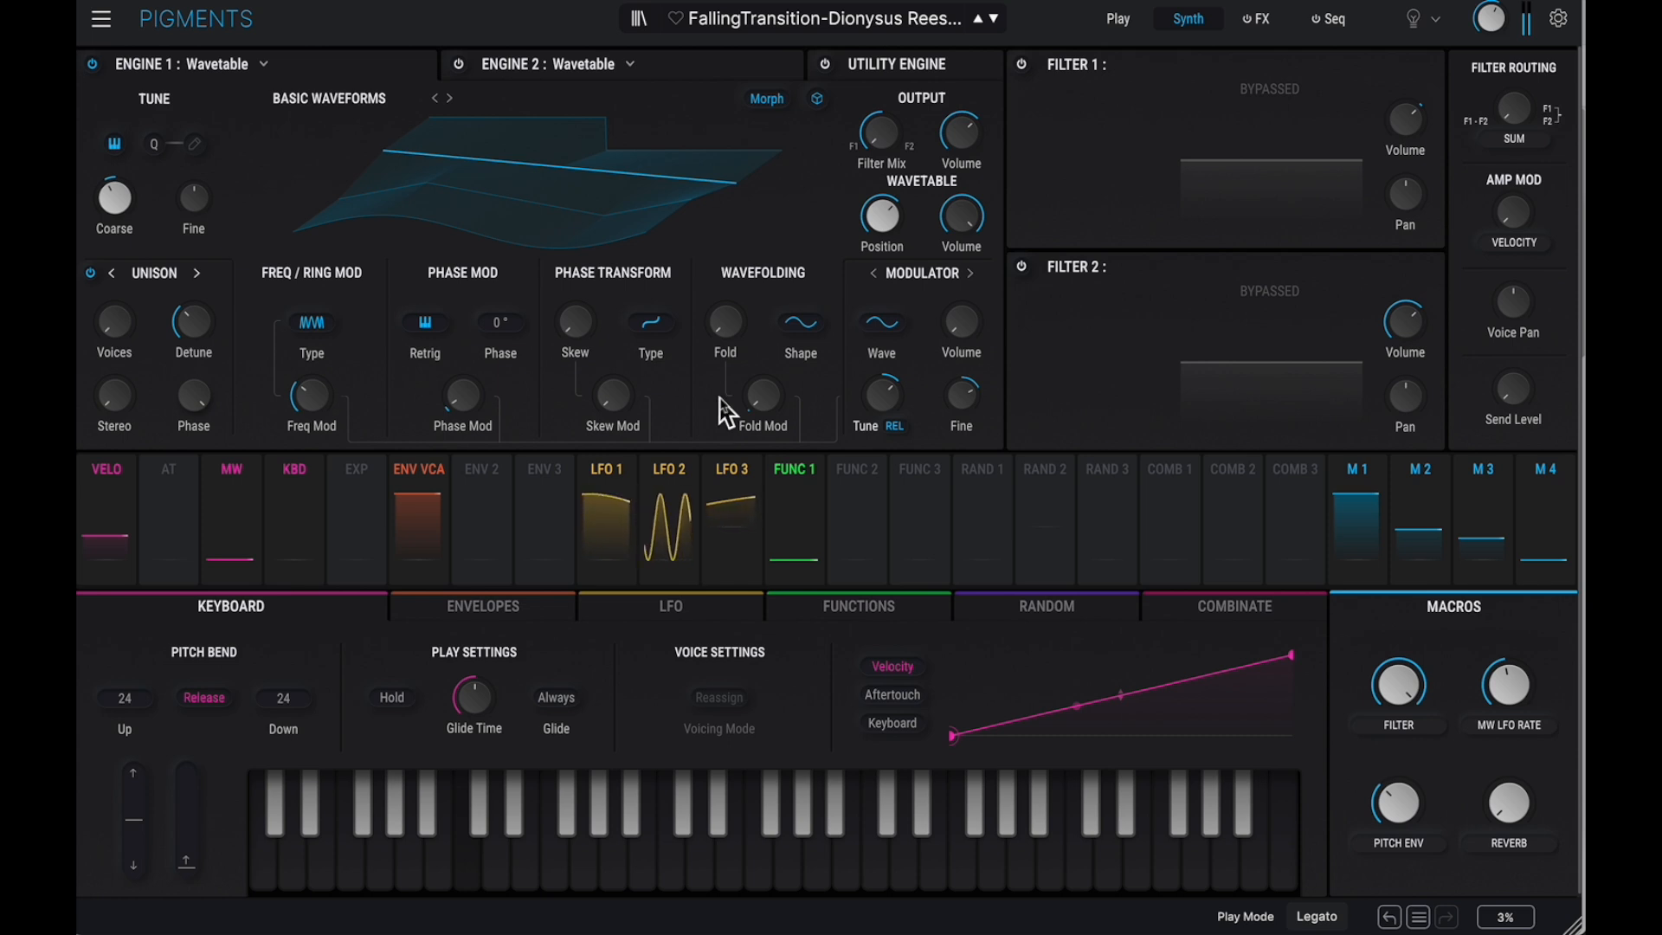
mouse_move(753, 405)
left_mouse_down()
mouse_move(753, 327)
mouse_move(746, 383)
left_mouse_up()
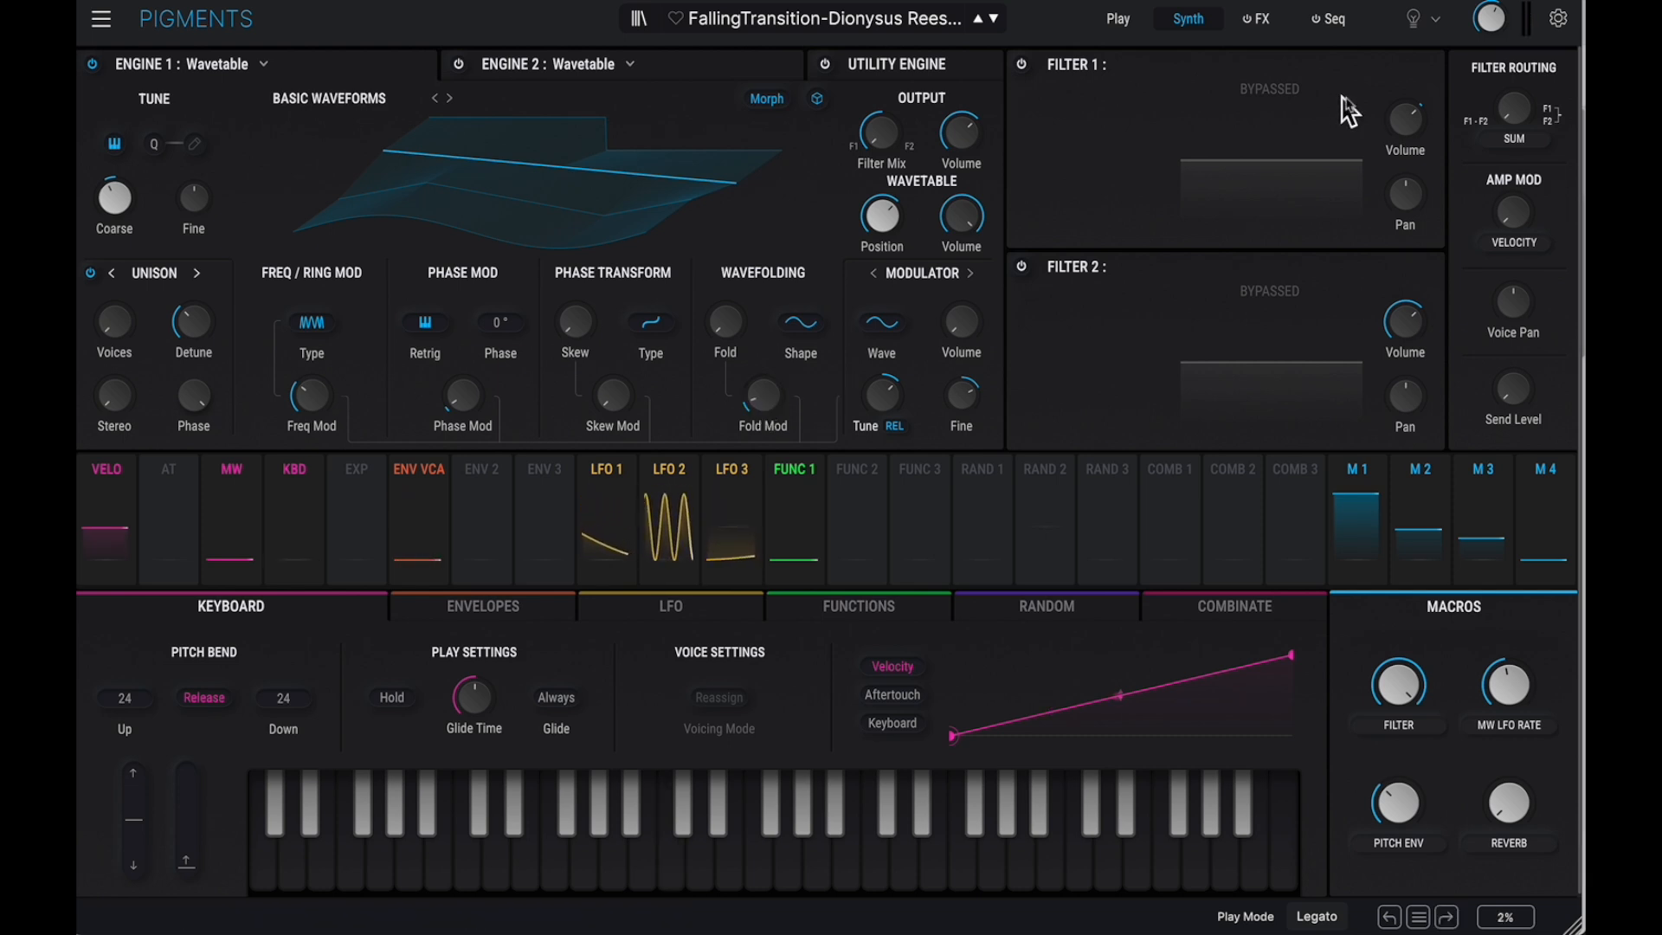
Switch on Filter 2 and inspect the modulation on its cutoff
mouse_move(1510, 129)
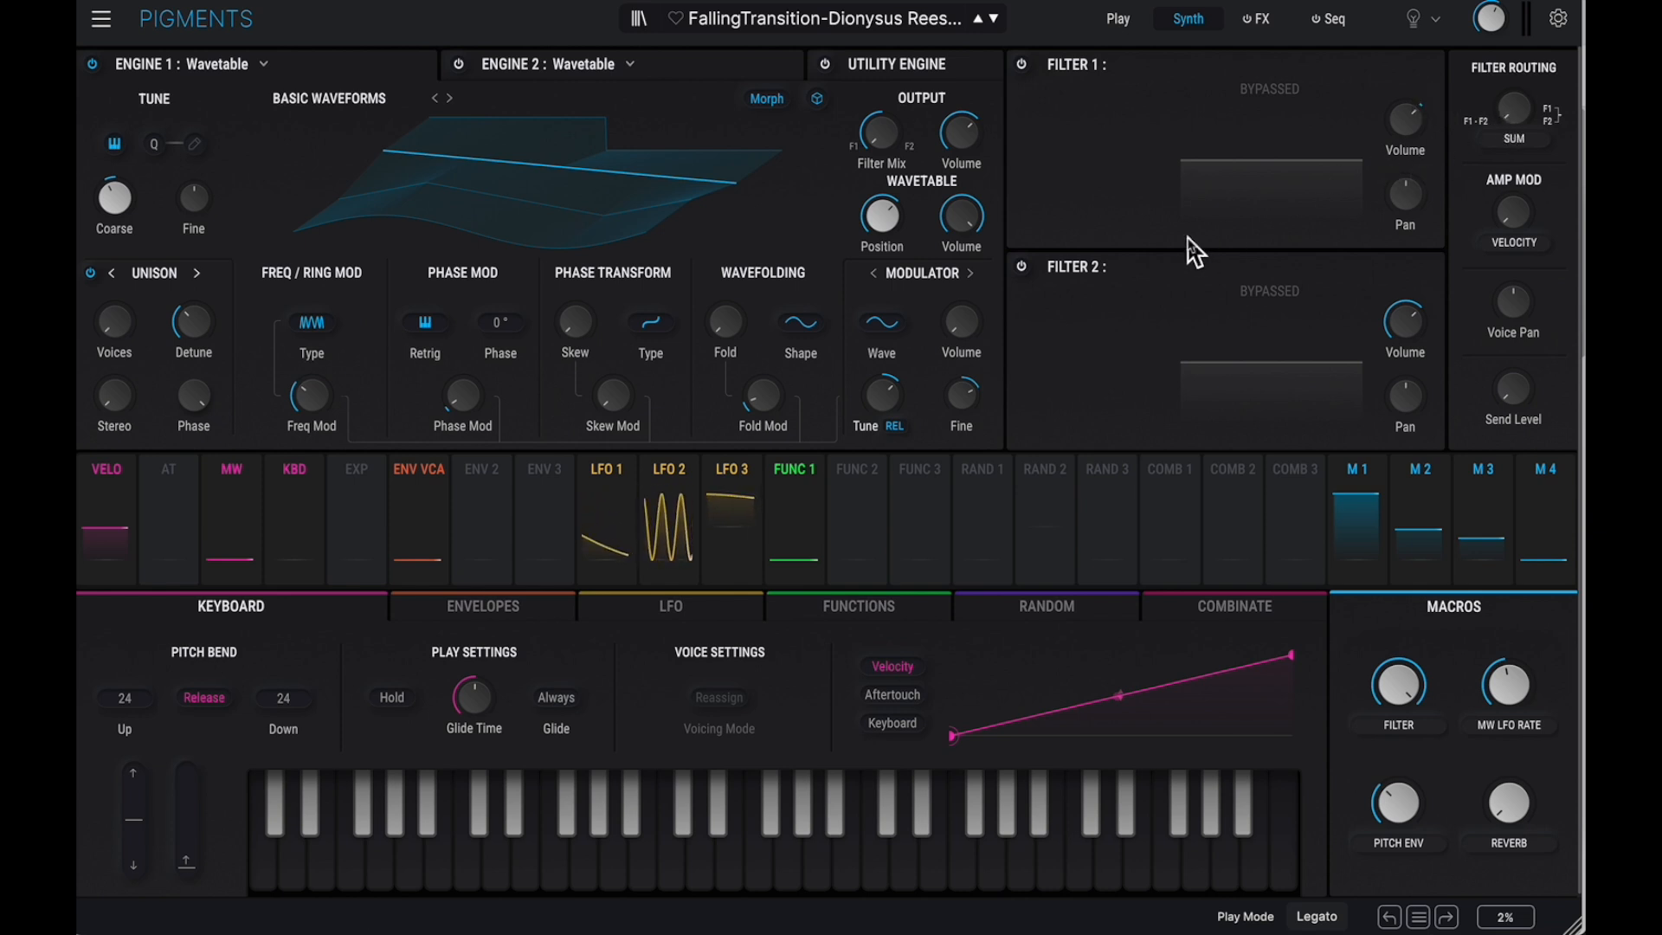
left_click(1023, 268)
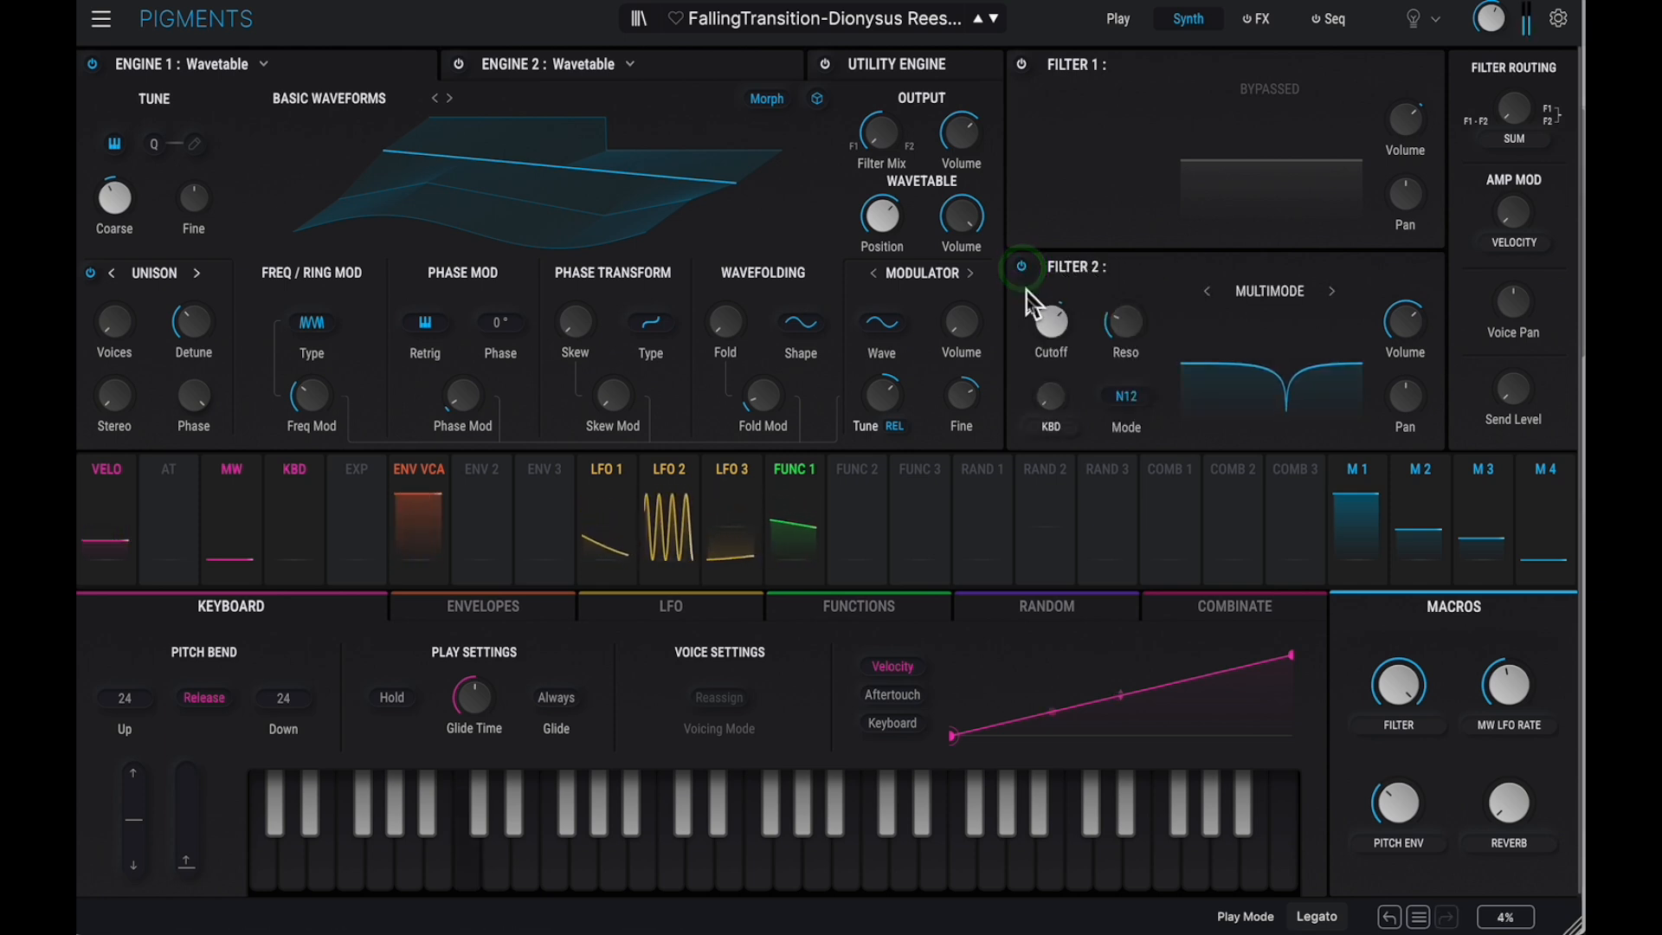
mouse_move(1070, 333)
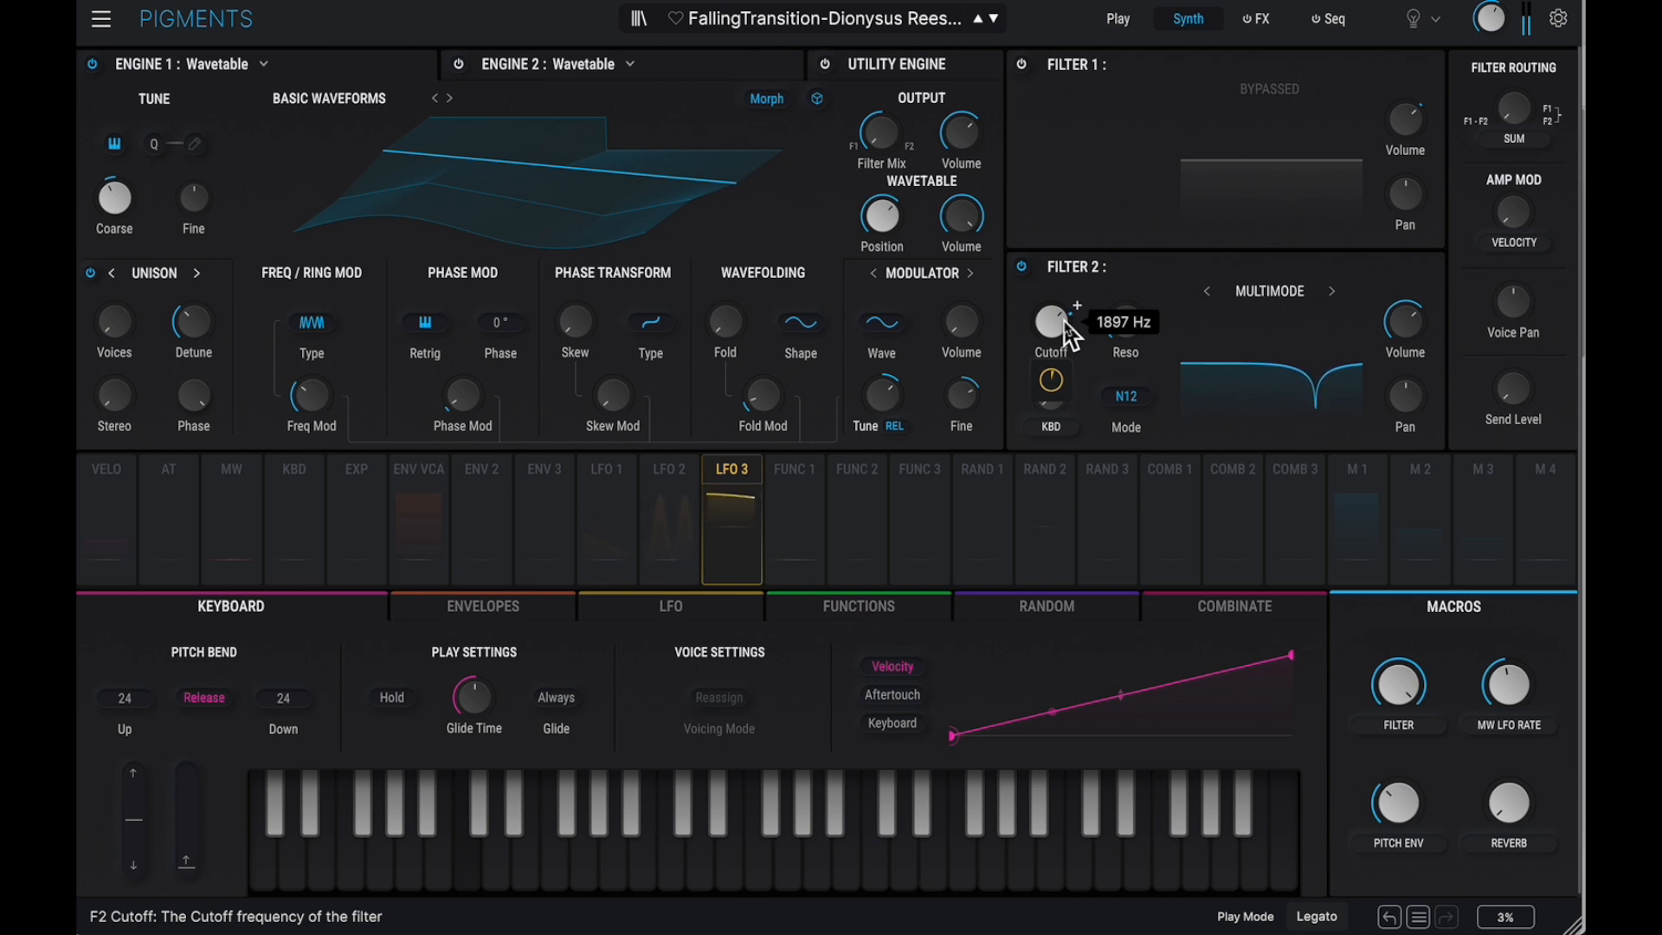
left_click_drag(1053, 317, 993, 343)
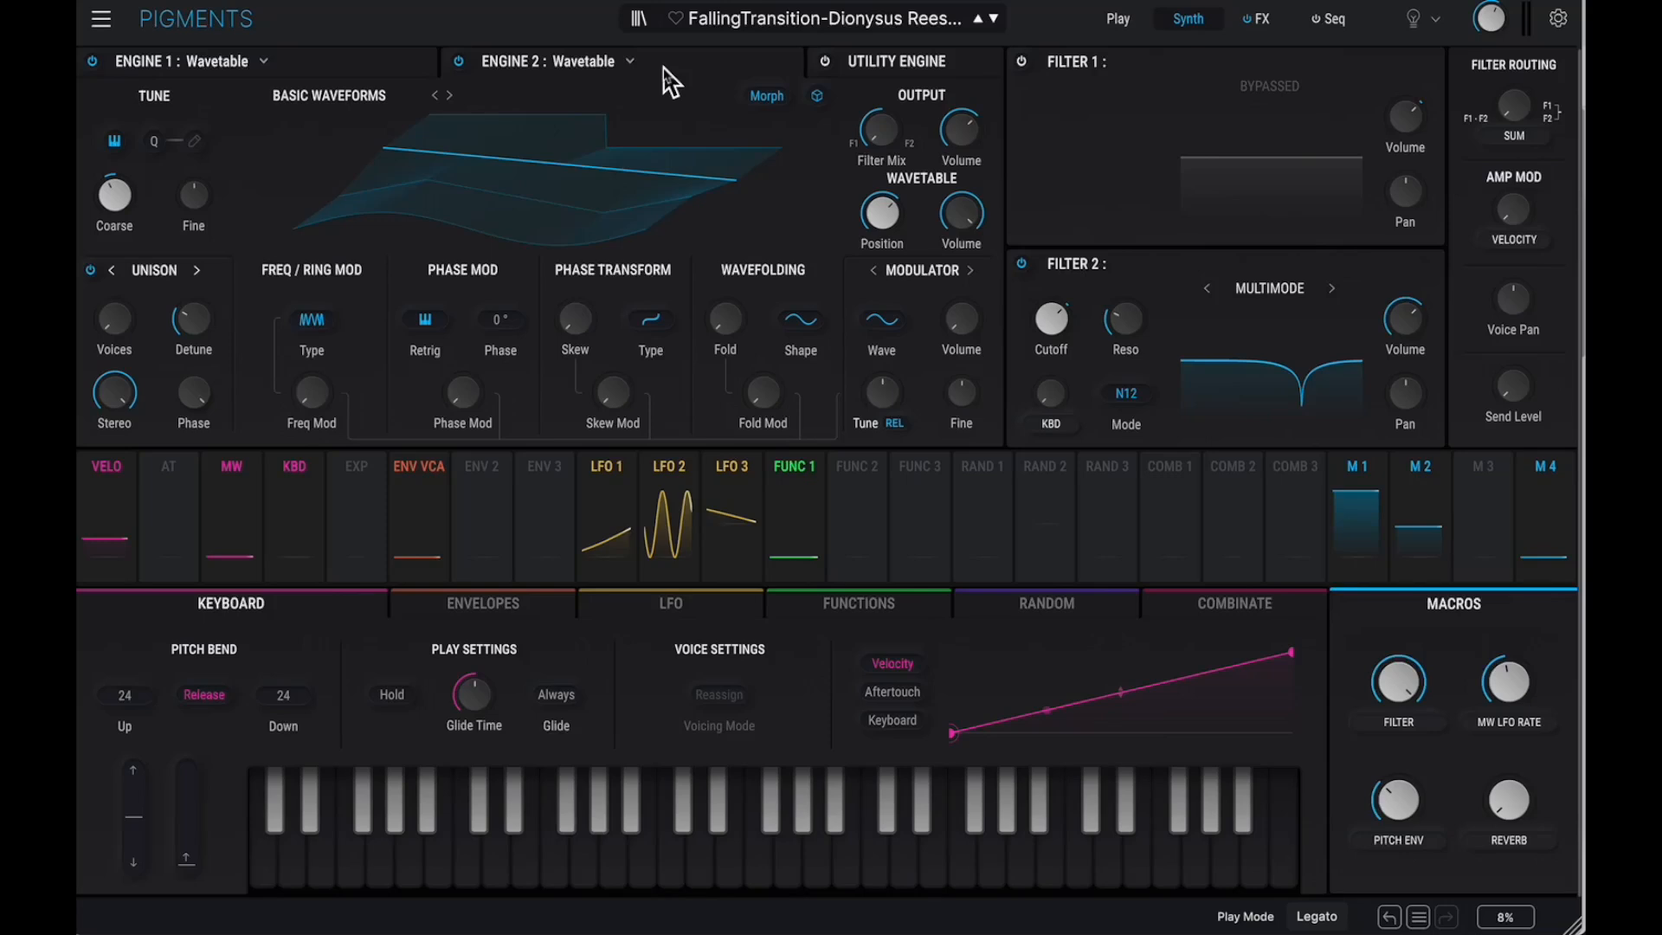
Switch Engine 2's wavetable display to the flat 2D view and try the wavetable position control
left_click(671, 82)
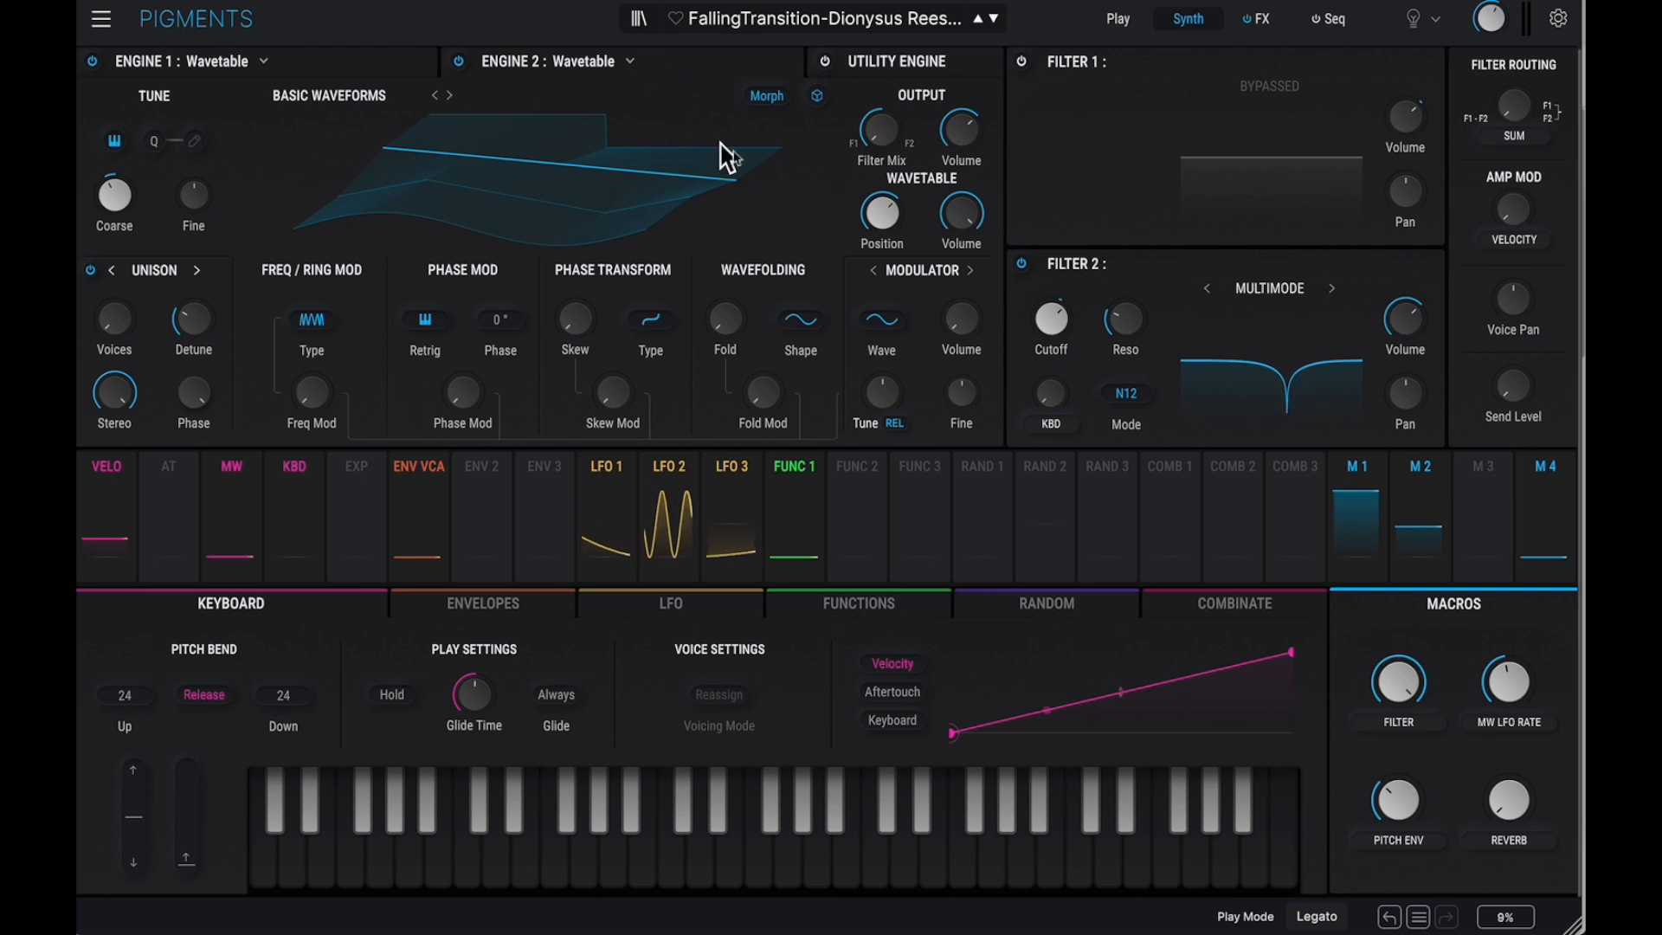
left_click(877, 211)
left_click_drag(877, 211, 843, 219)
left_click(818, 97)
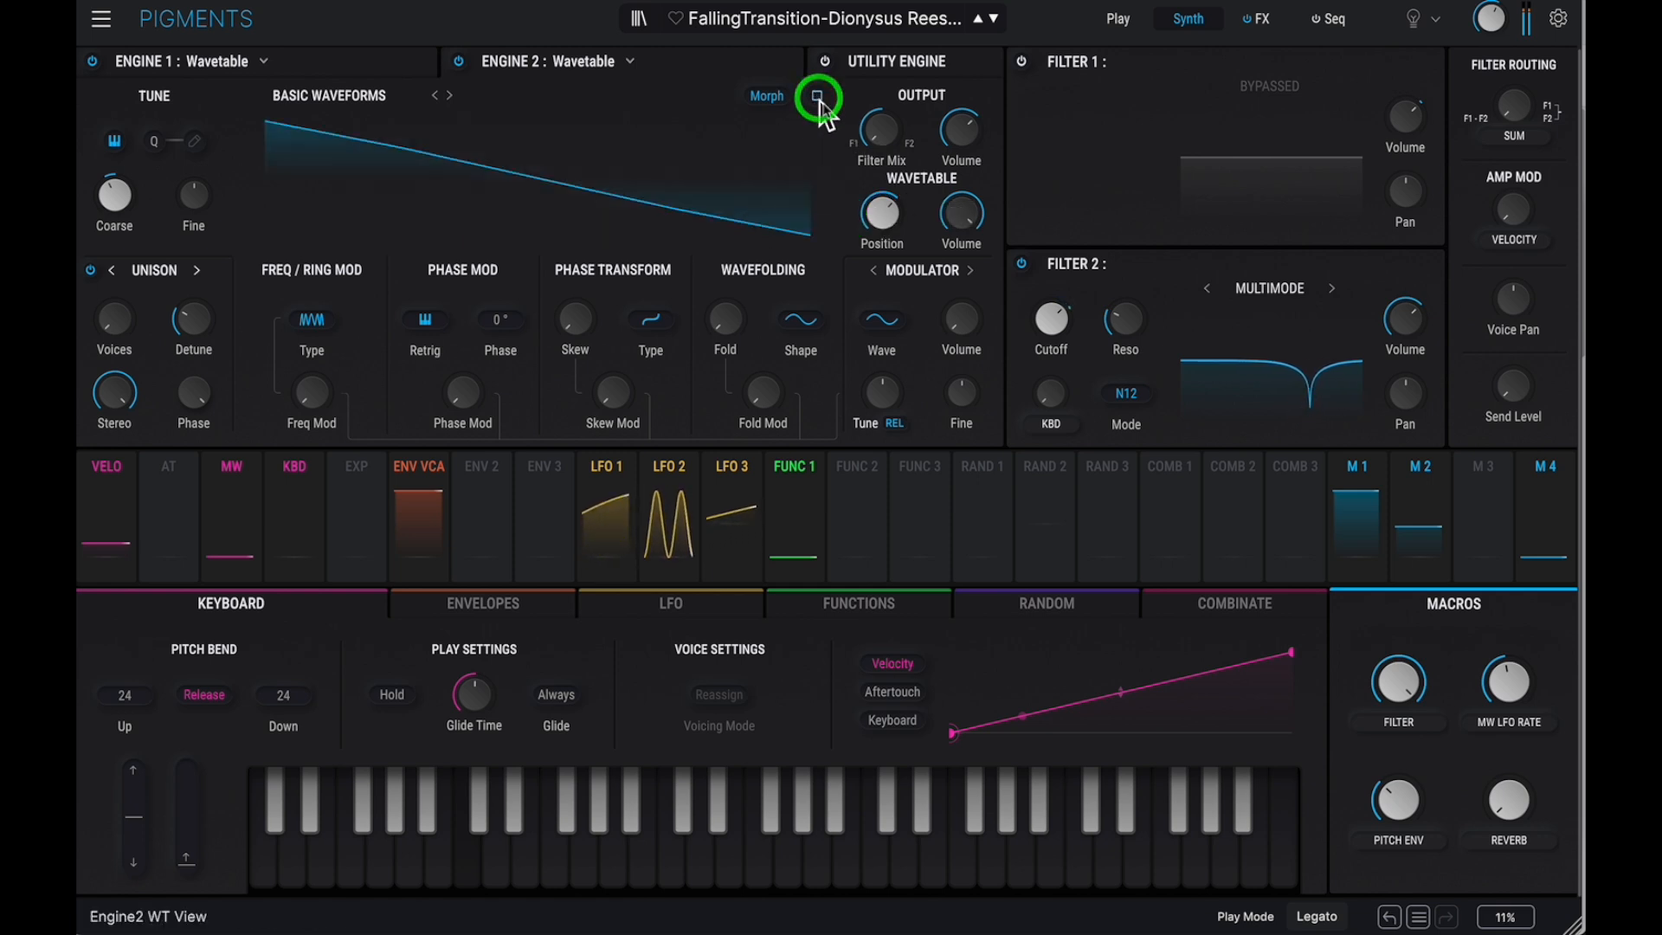
left_click_drag(881, 212, 791, 230)
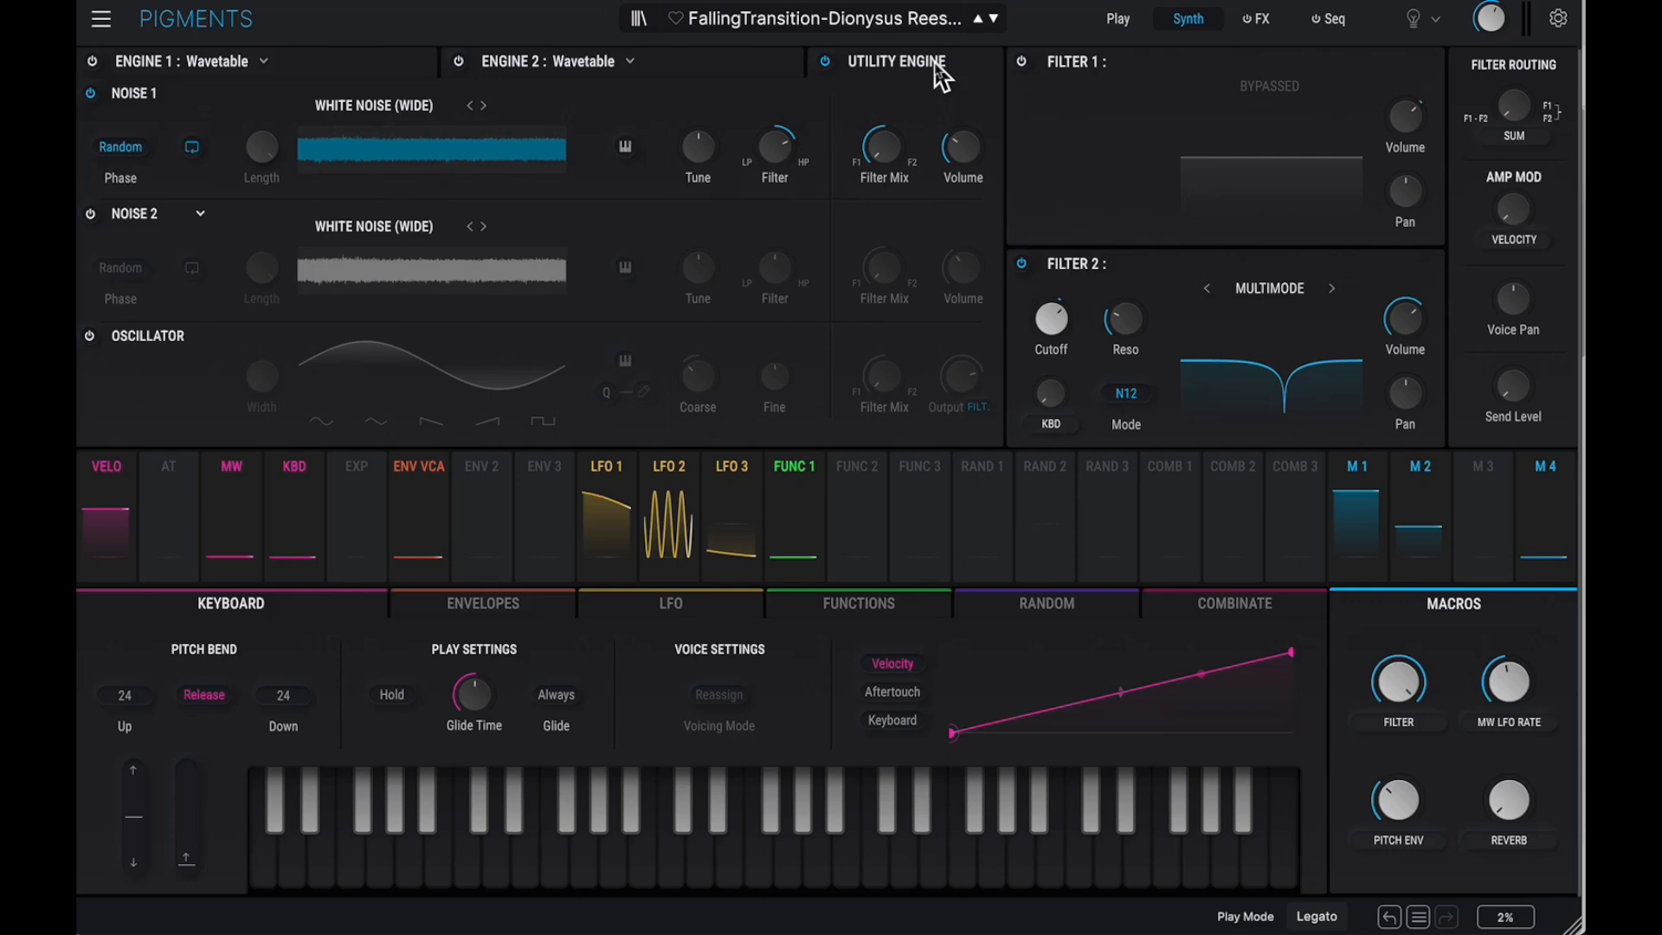
Adjust Noise 1's volume in the Utility Engine and compare the sound with the effects section switched on and off
left_click(936, 68)
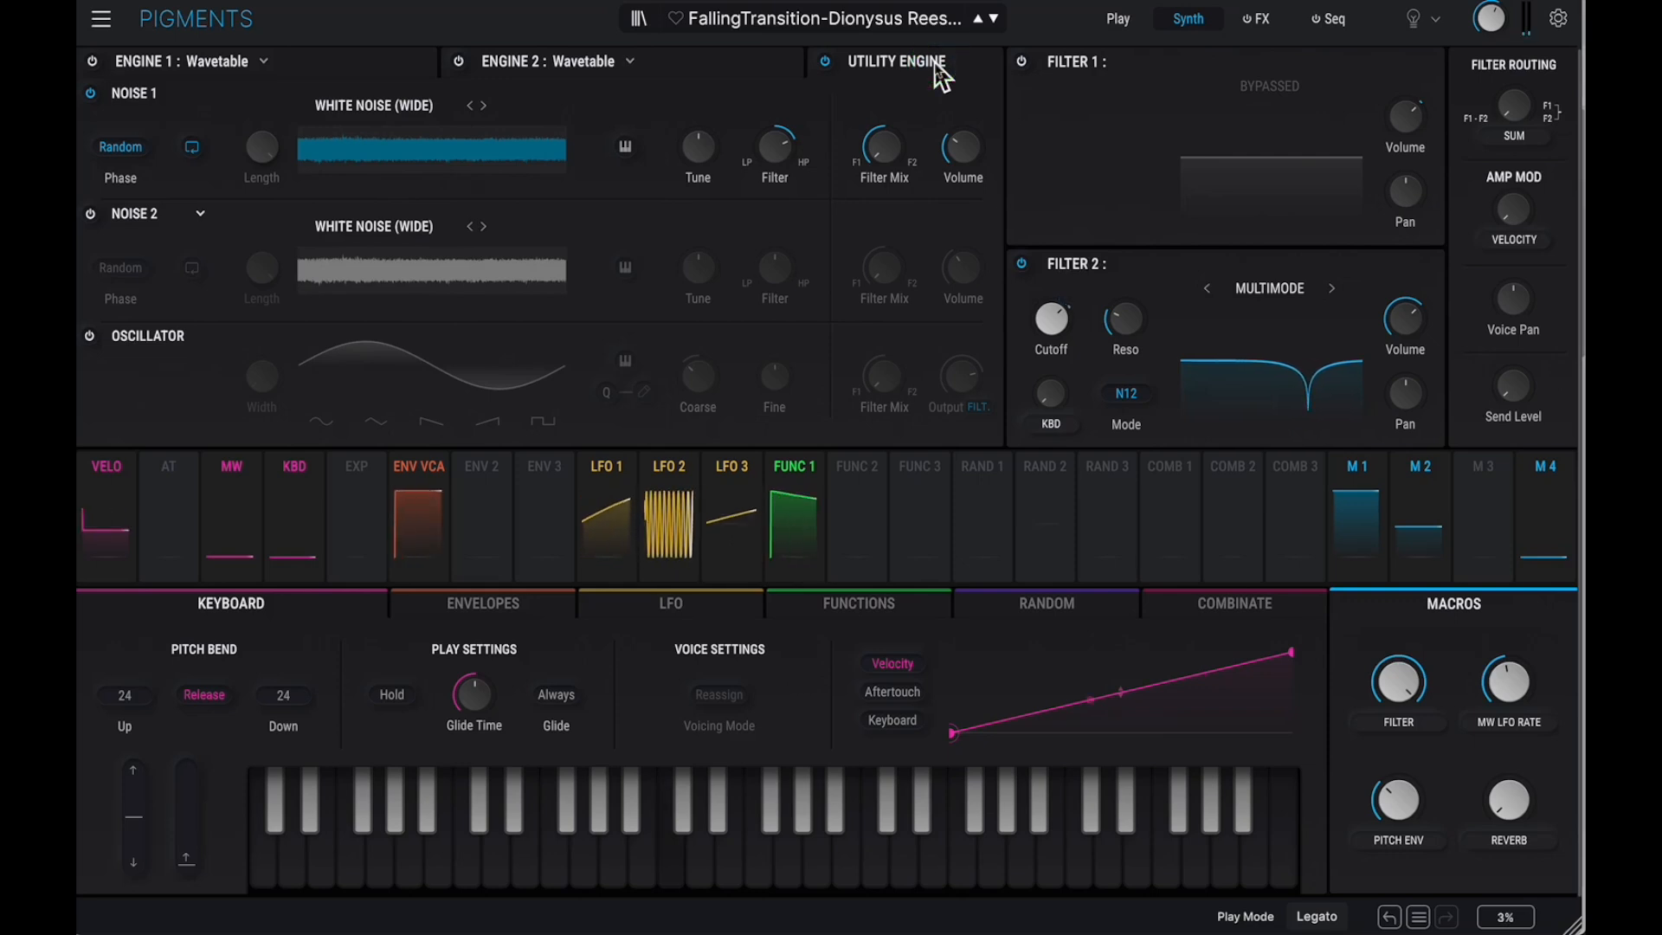
mouse_move(967, 165)
mouse_move(966, 164)
left_mouse_down()
mouse_move(957, 104)
mouse_move(960, 144)
left_mouse_up()
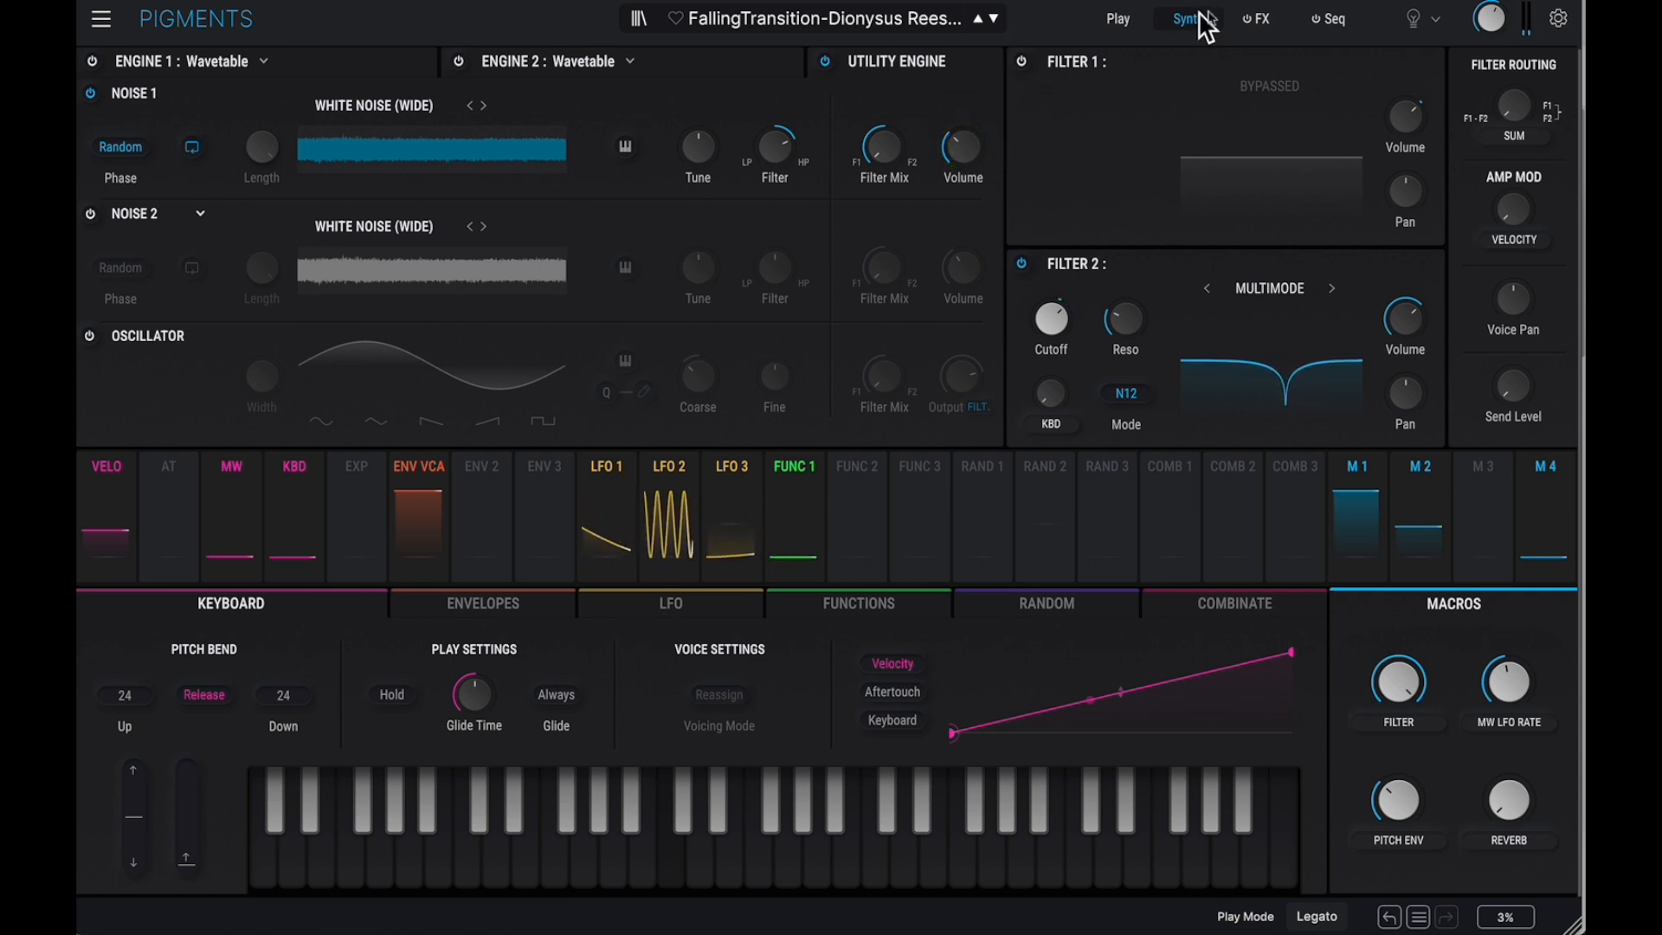
left_click(1250, 22)
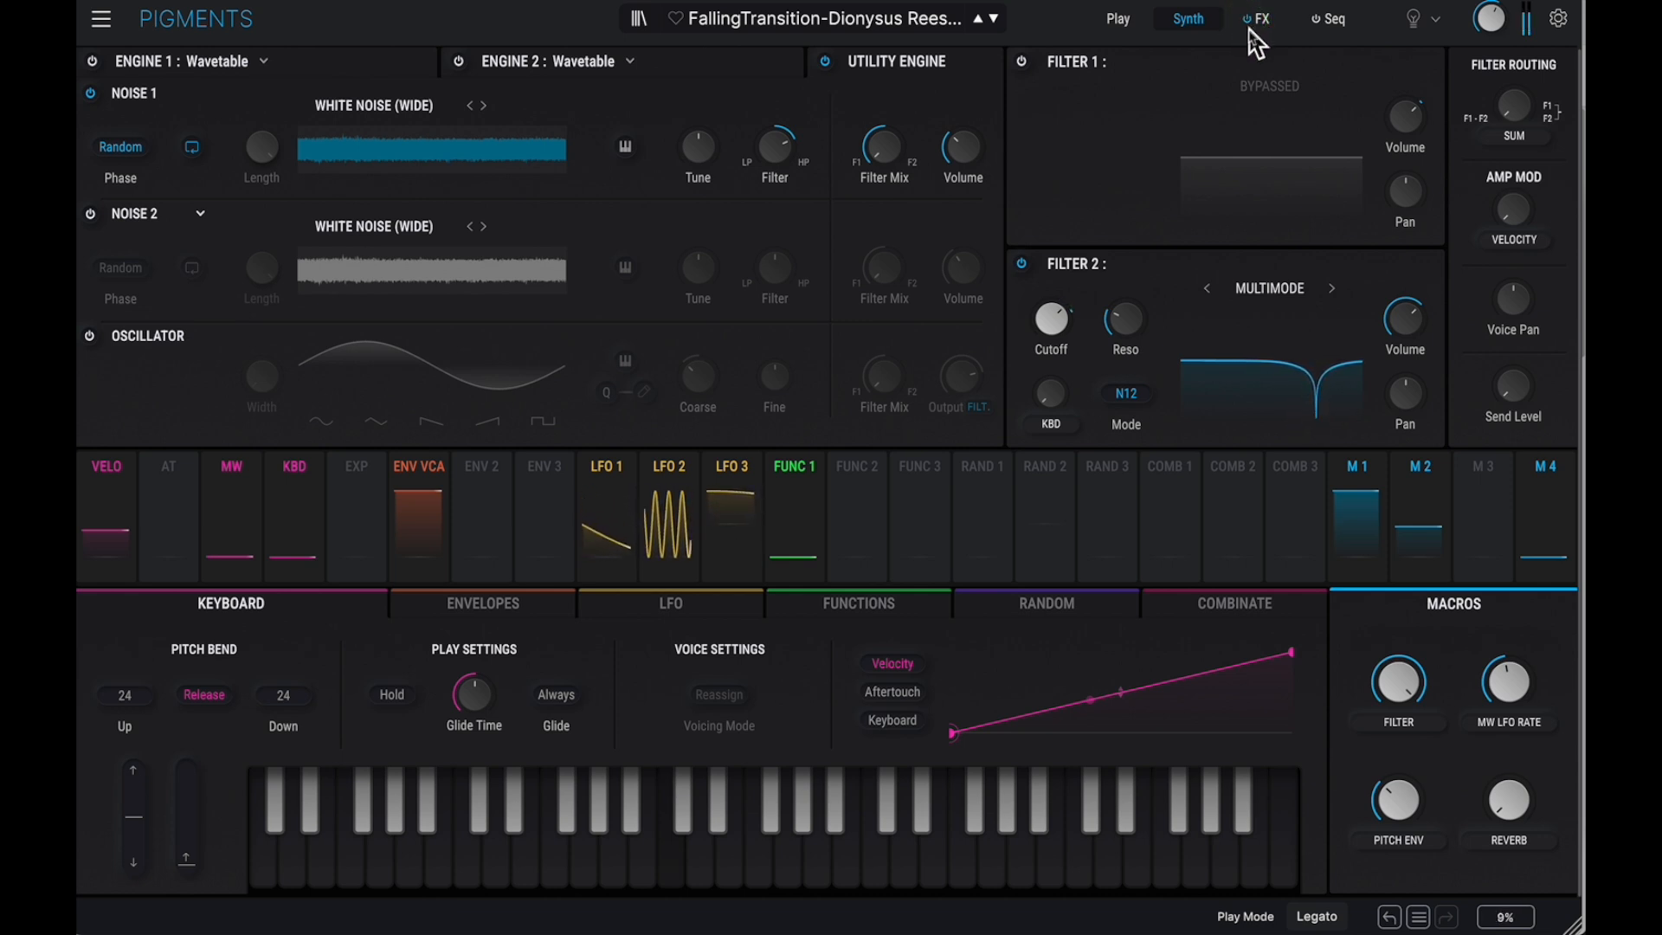
left_click(1247, 24)
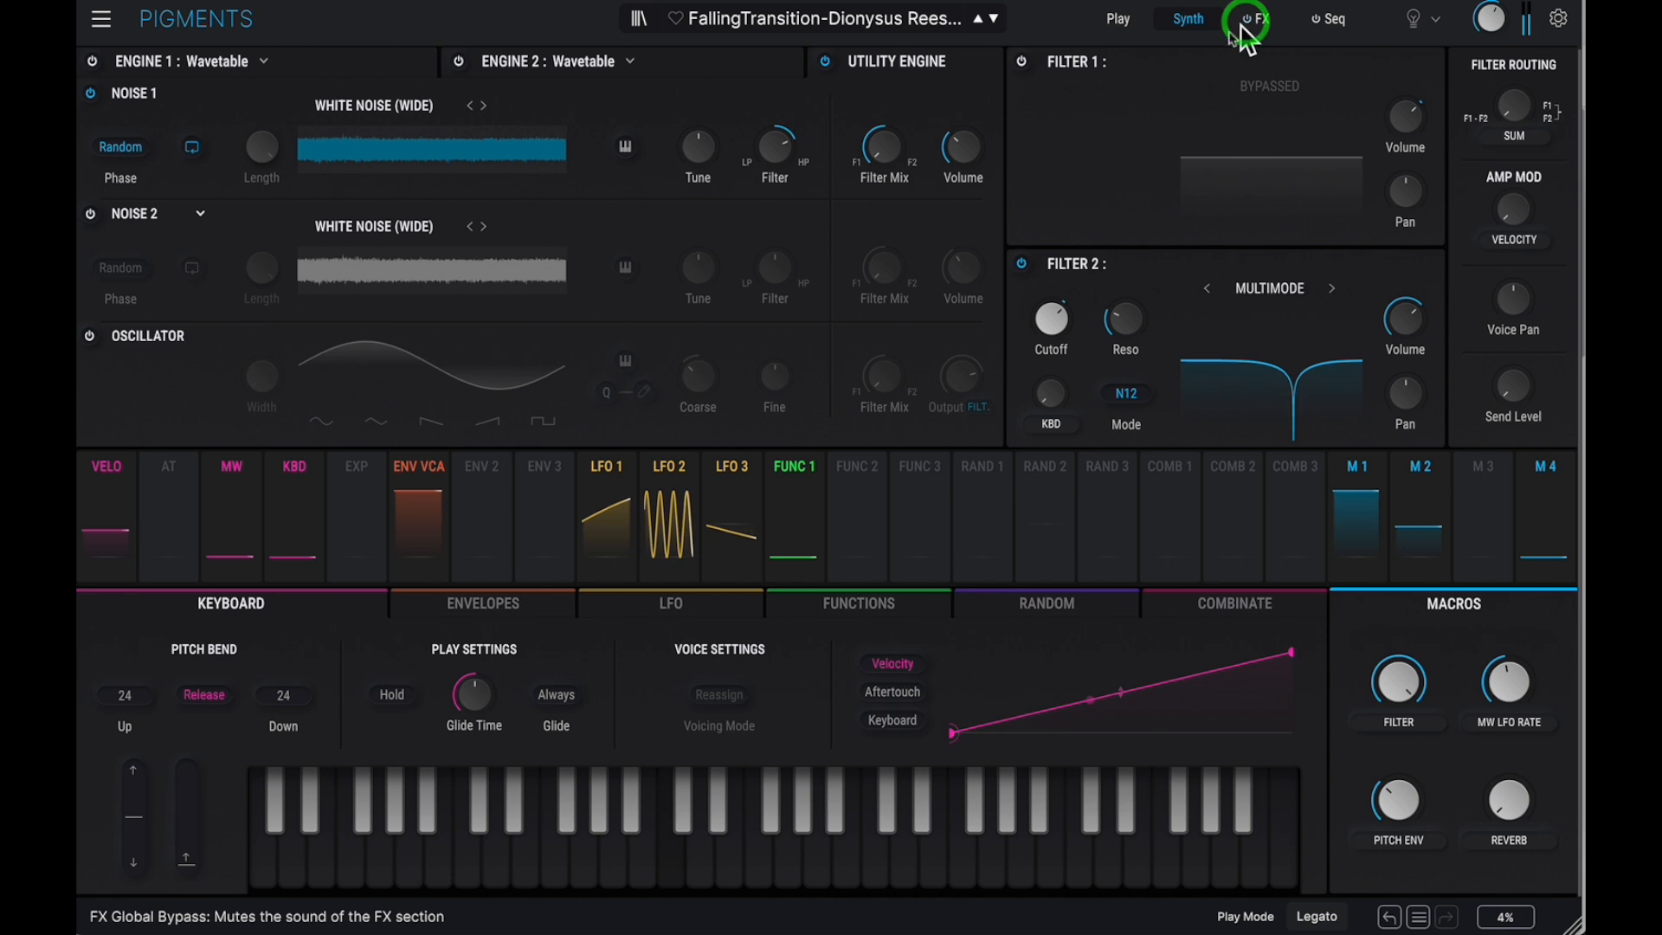
mouse_move(958, 149)
left_mouse_down()
mouse_move(952, 100)
mouse_move(950, 160)
left_mouse_up()
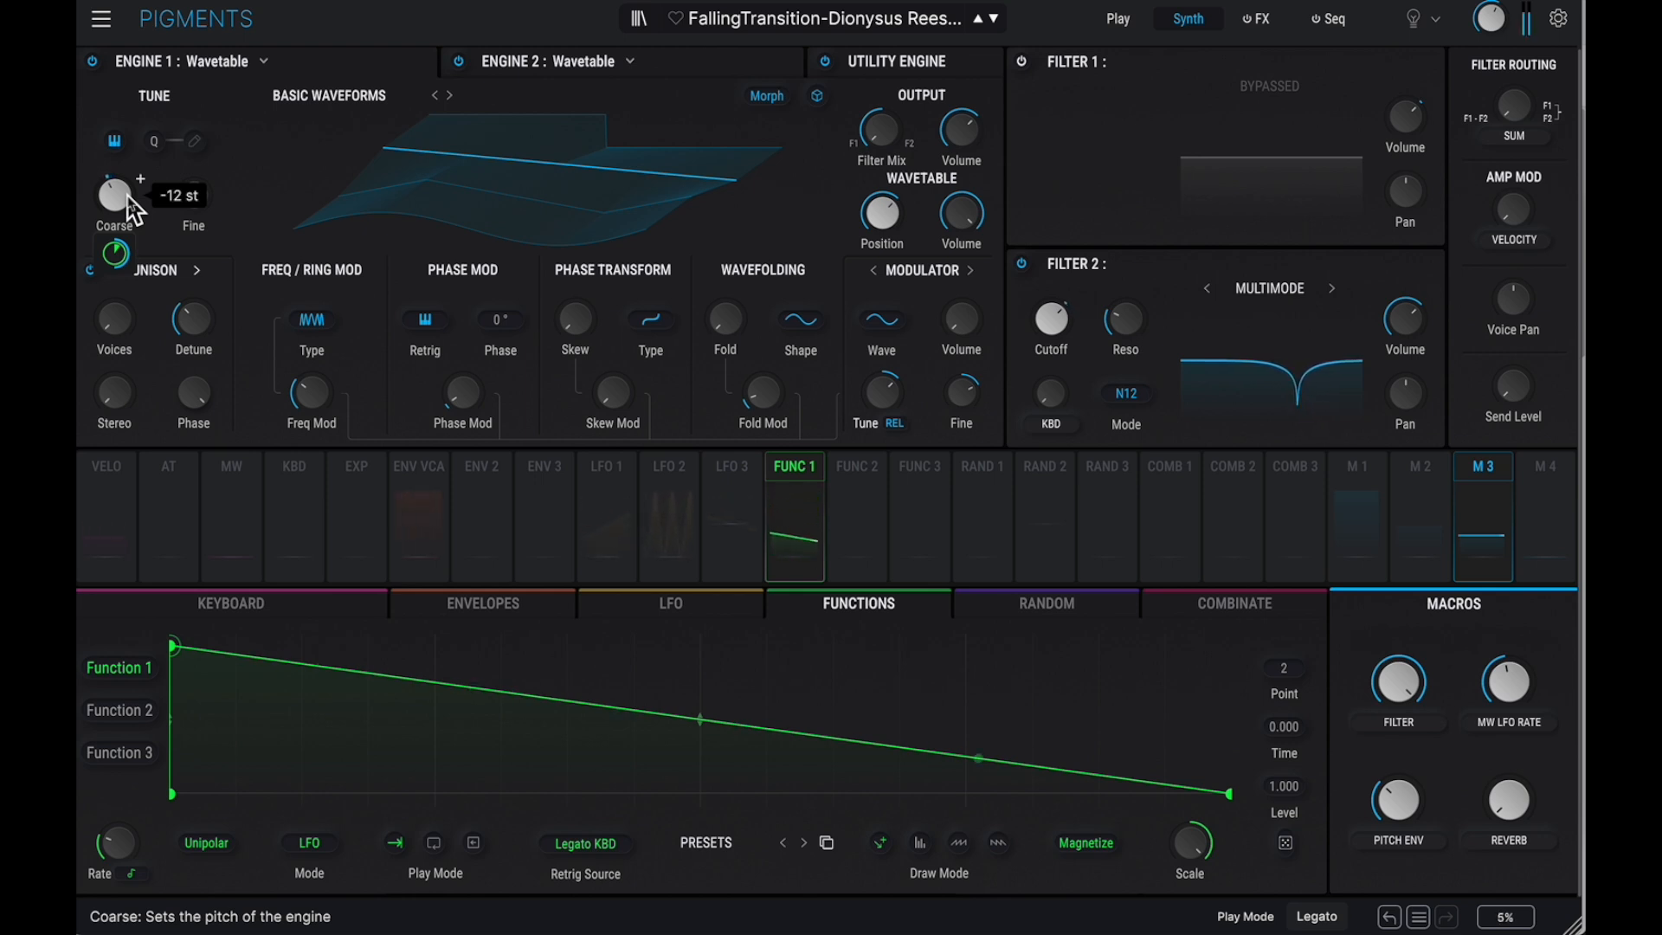
Check Engine 2 and toggle Function 1's modulation of the LFO2 rate
left_click(564, 62)
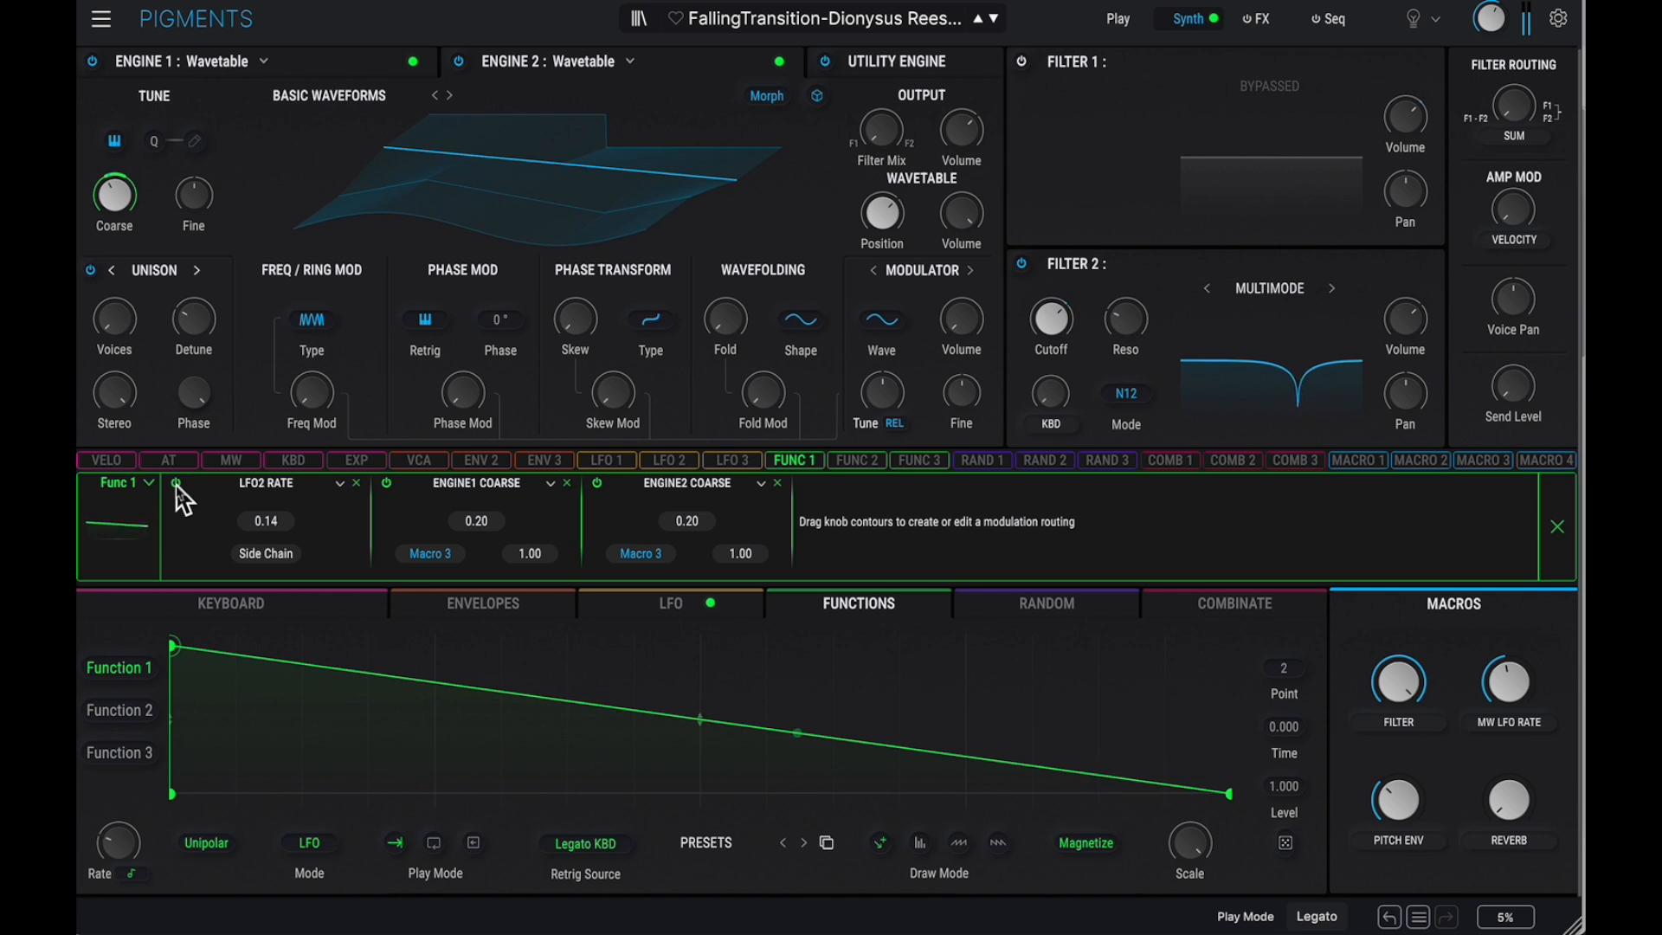
left_click(176, 484)
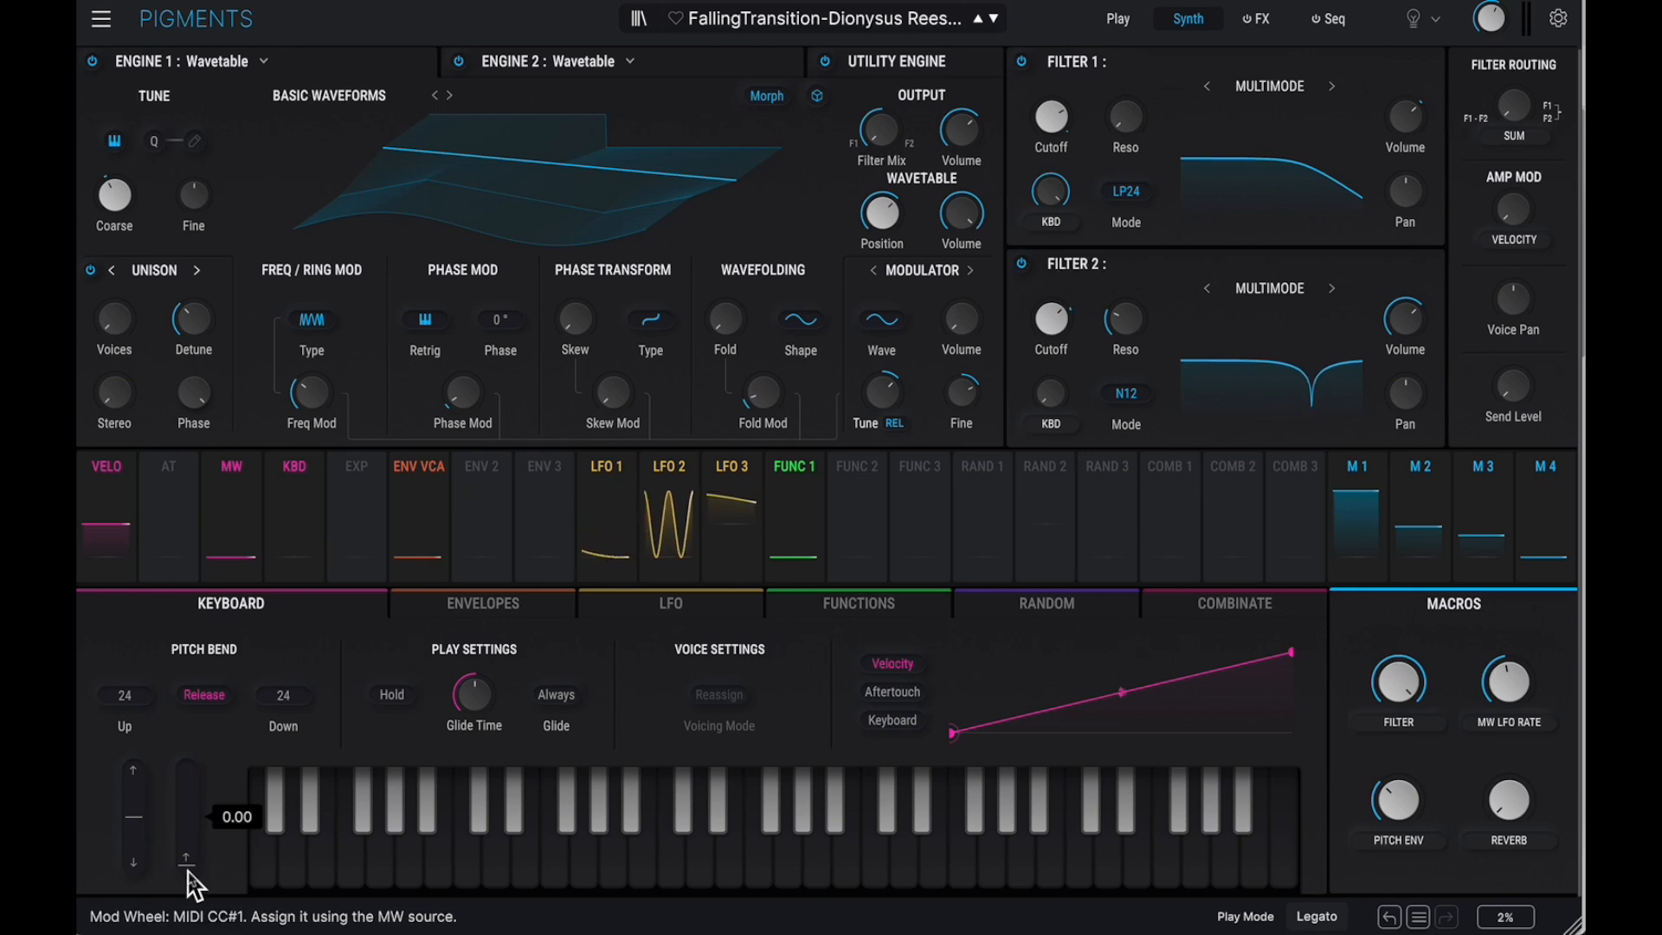
Raise the mod wheel, inspect the modulation on Filter 1's volume, and return the wheel to 0.00
left_click_drag(189, 874, 193, 670)
mouse_move(1428, 149)
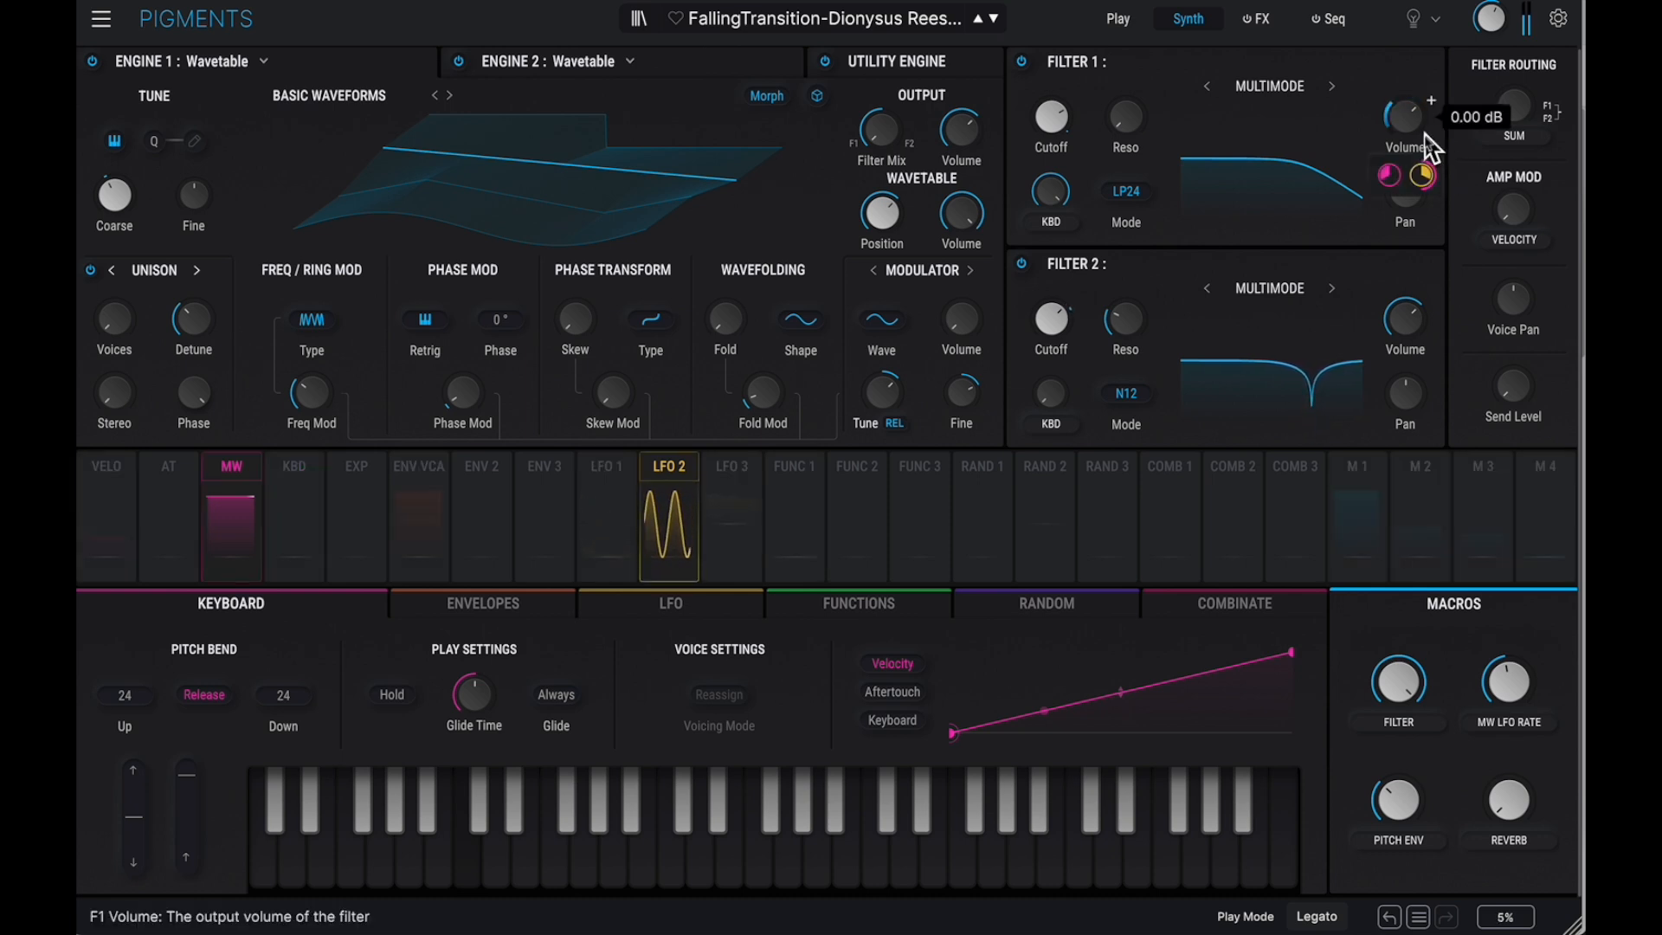
left_click_drag(186, 784, 185, 875)
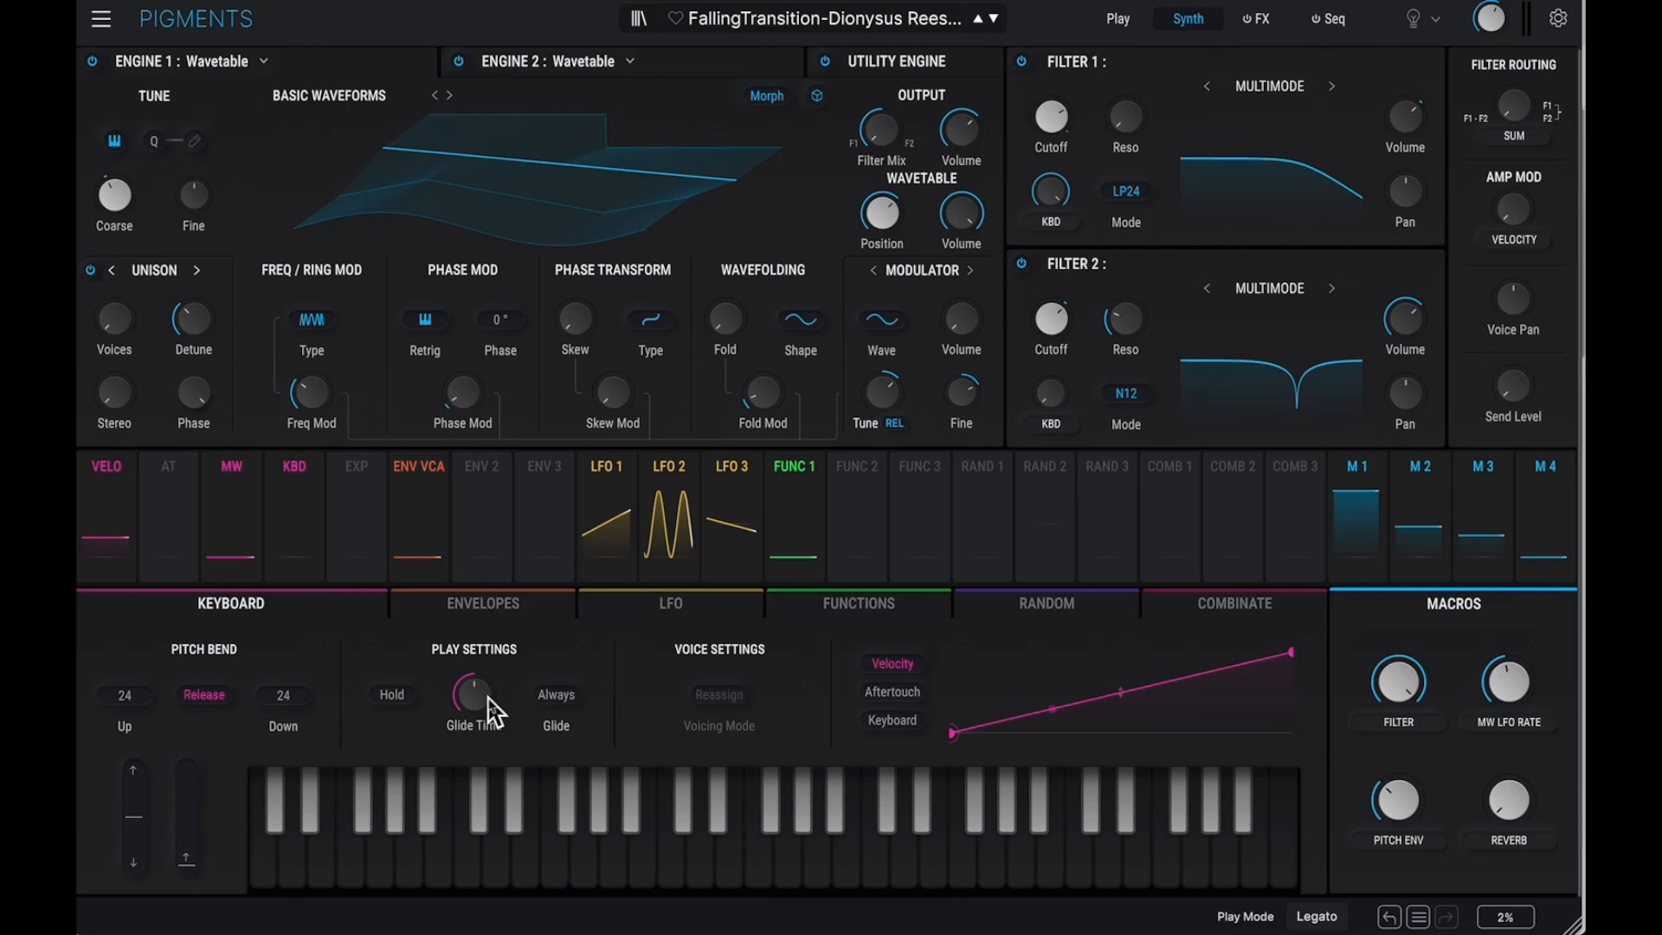
Turn the keyboard's Glide Time down to its minimum for comparison and raise it back to about the middle
left_click(477, 738)
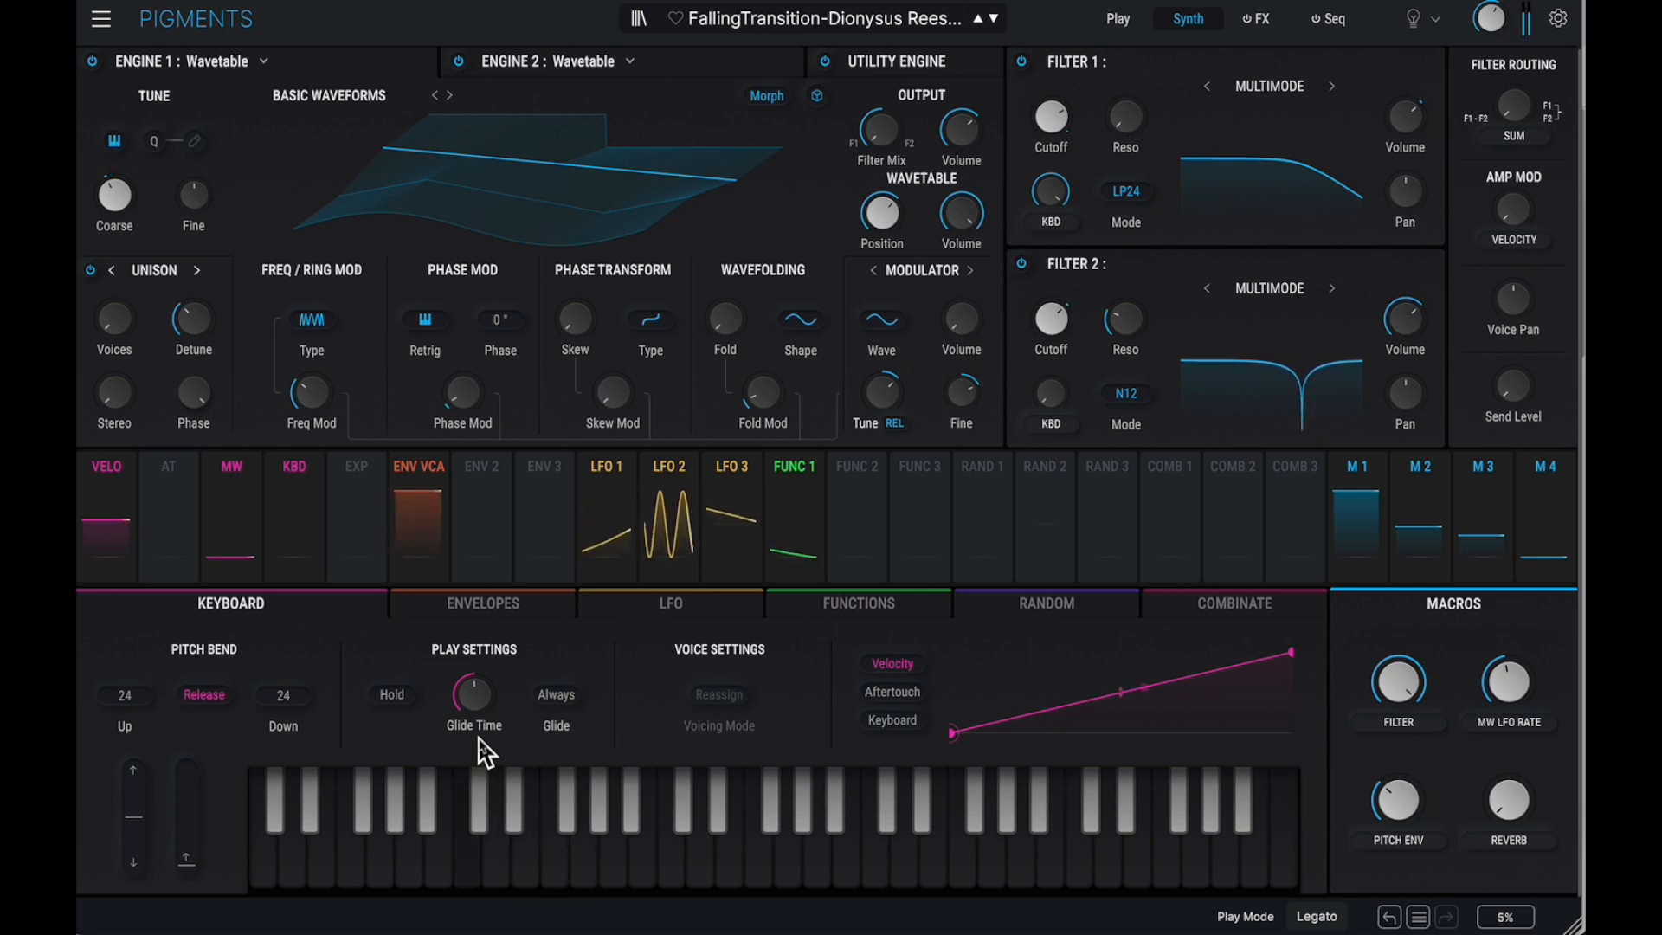
left_click_drag(473, 693, 464, 840)
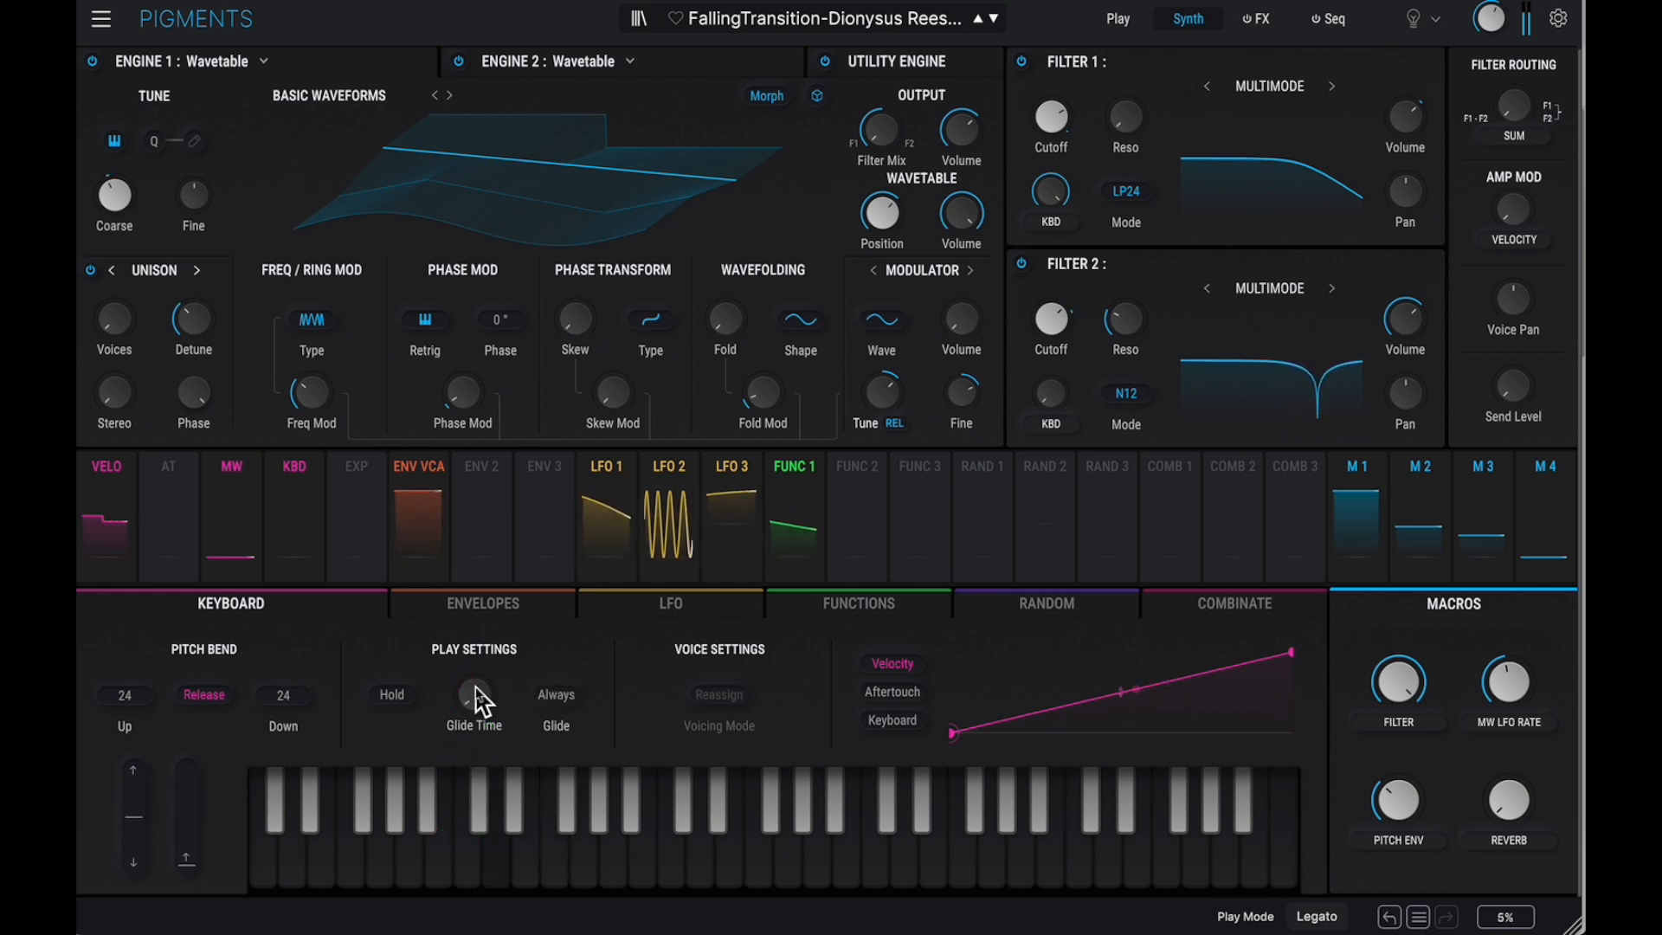
left_click_drag(481, 703, 510, 589)
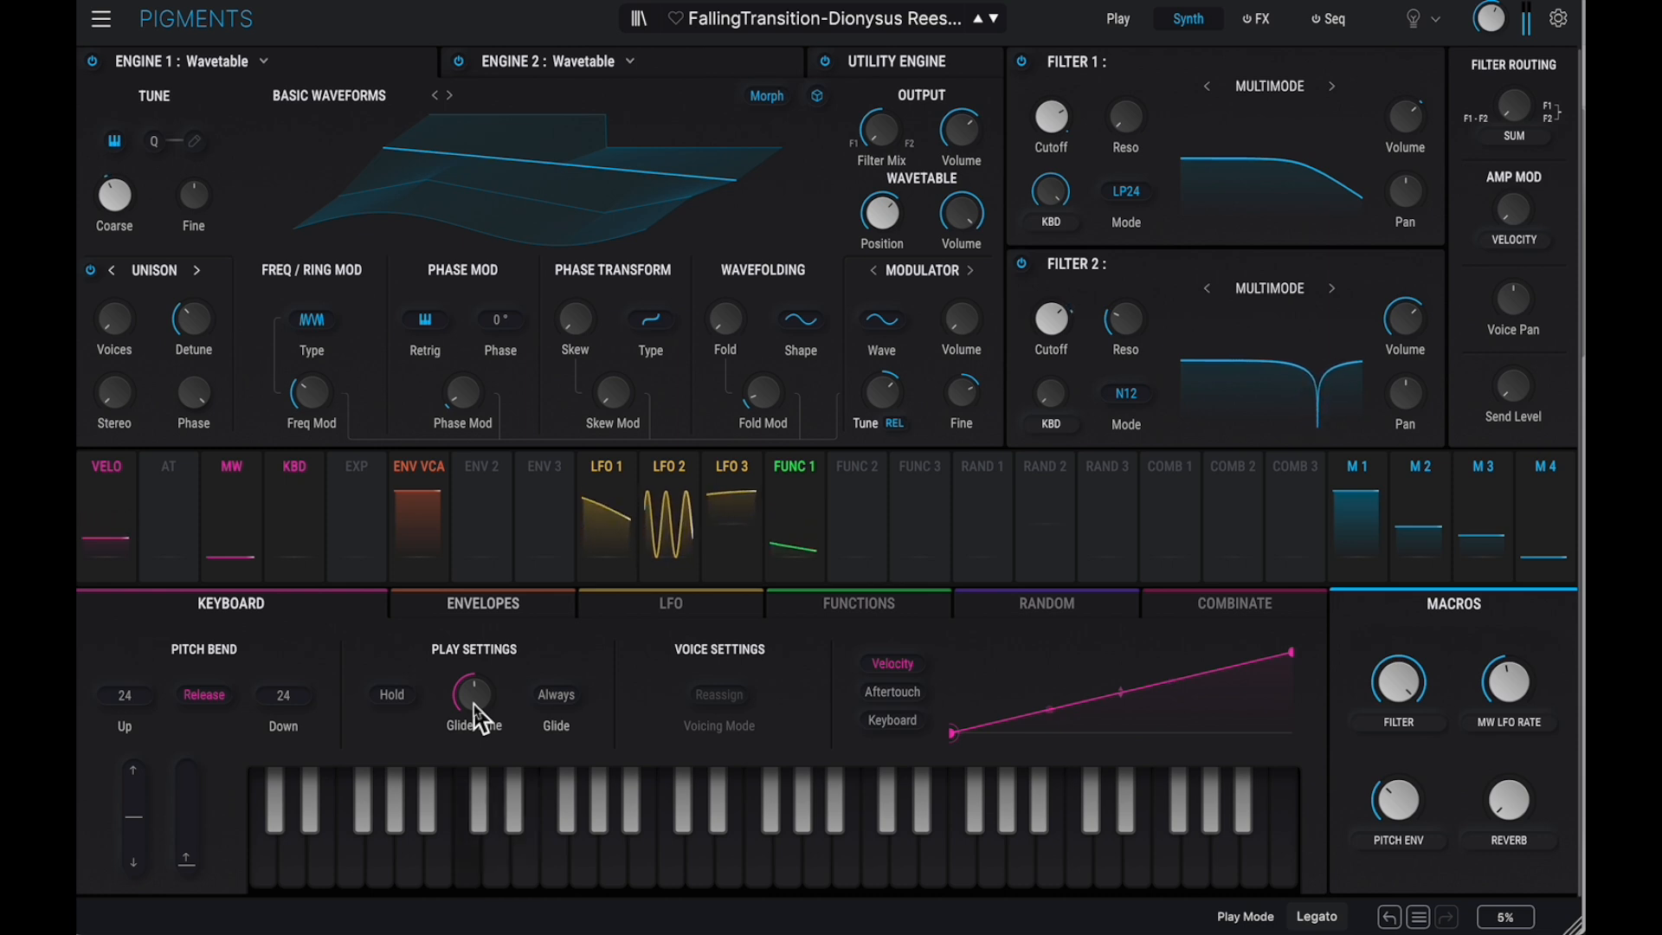
Open the effects section and switch off its global bypass so the effects are active
left_click(1261, 25)
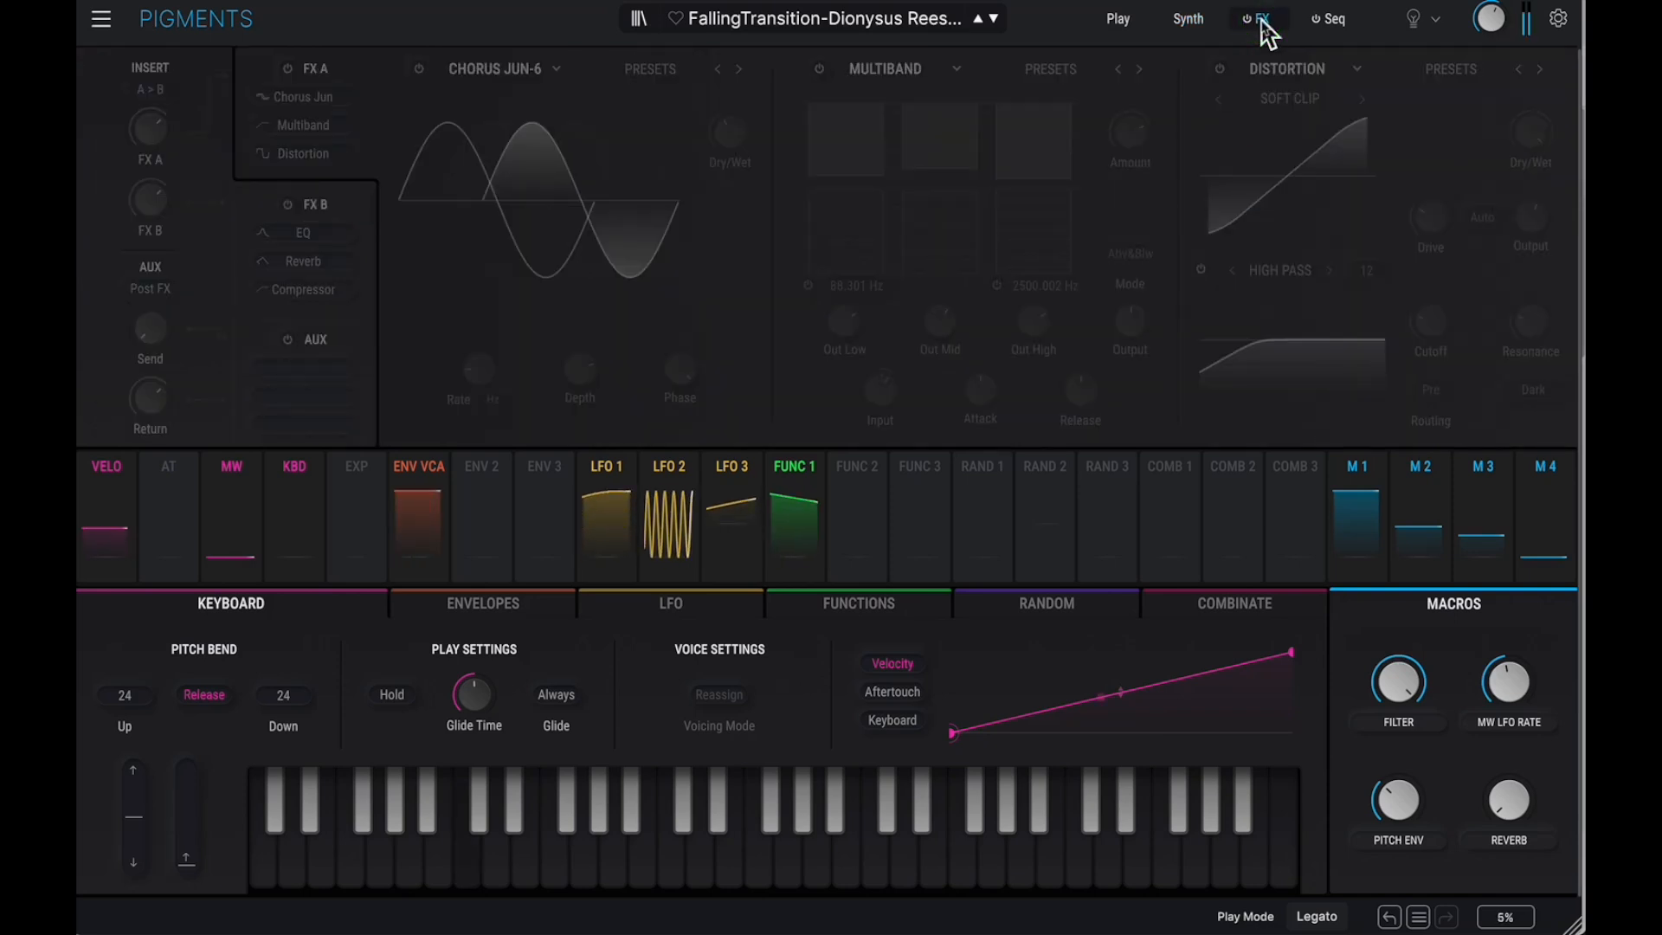
left_click(1247, 21)
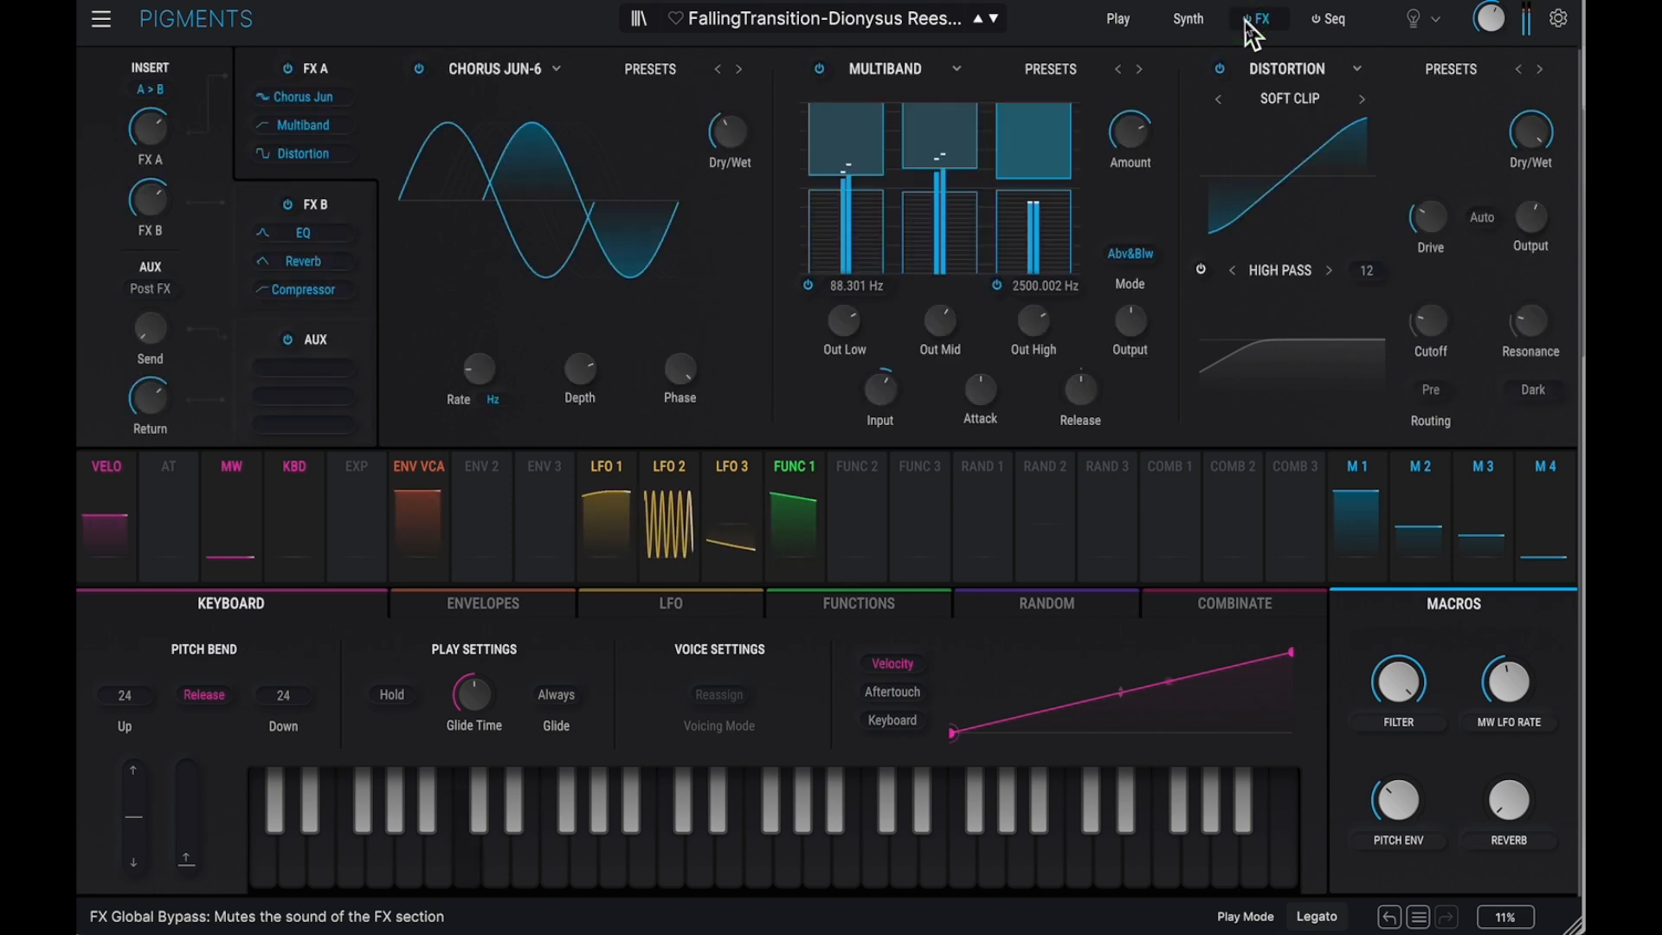